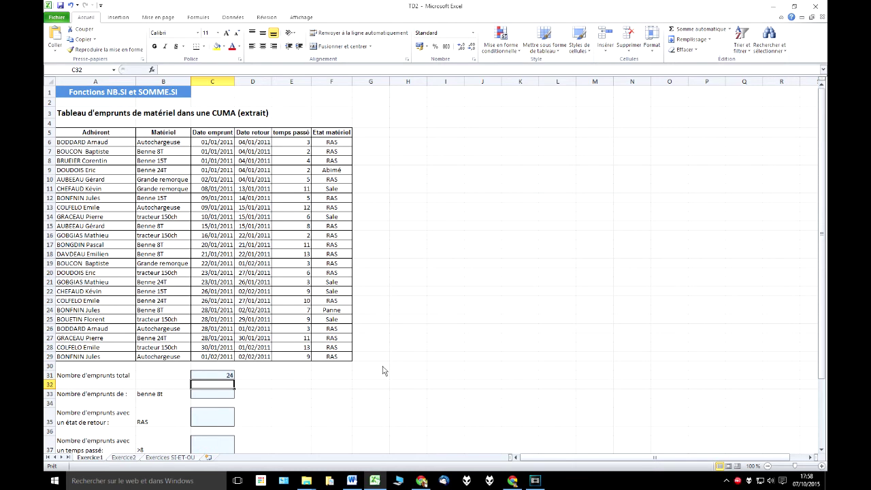
# Step: Inspect the total-loans formula in C31 and its range
pyautogui.click(226, 376)
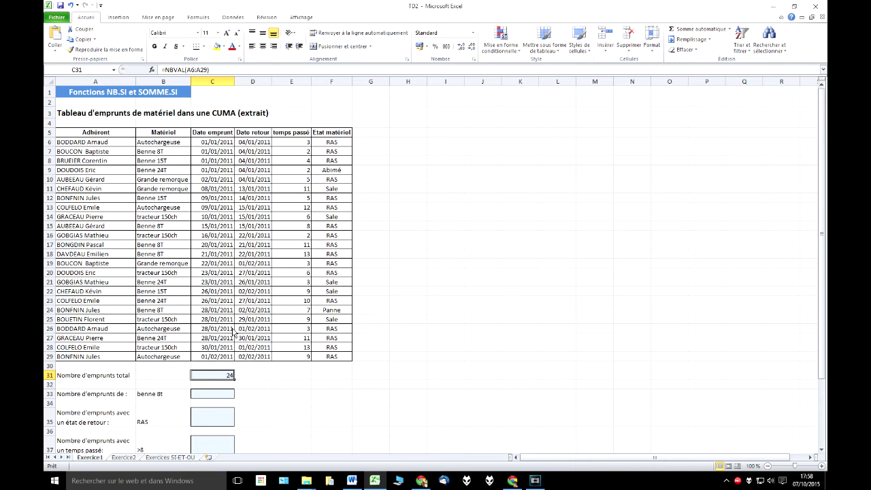
pyautogui.doubleClick(217, 375)
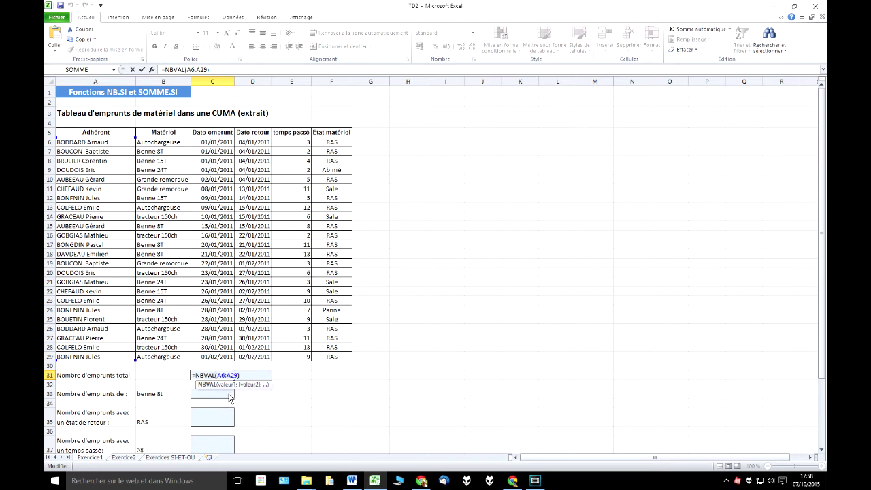
pyautogui.click(230, 398)
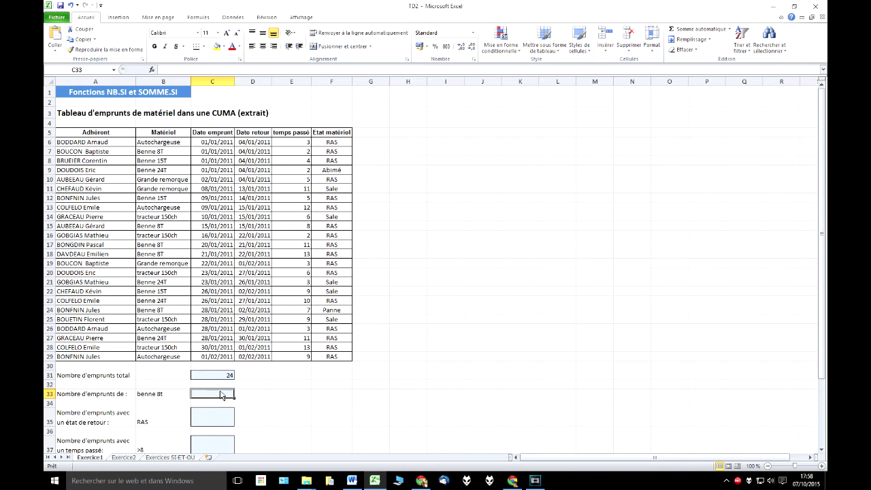
# Step: Enter =NB.SI(B6:B29;"benne 8t") in C33, returning 5
pyautogui.write('=')
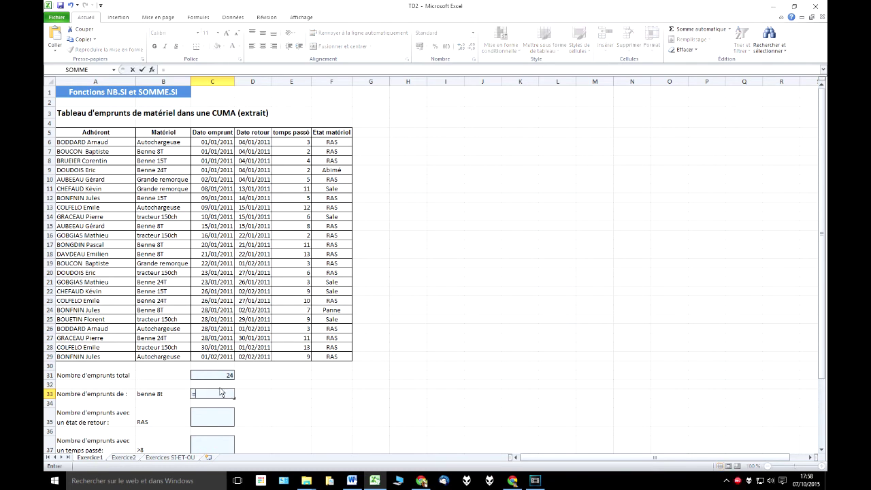
pyautogui.write('nb.')
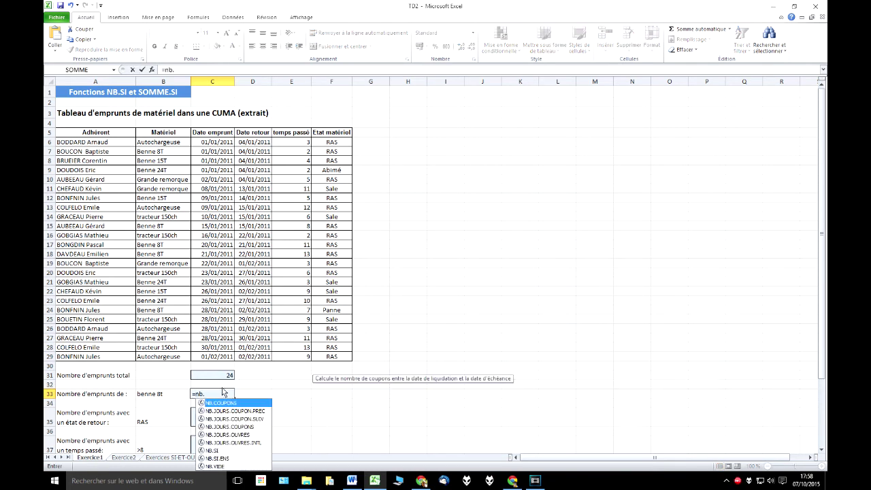
pyautogui.doubleClick(216, 451)
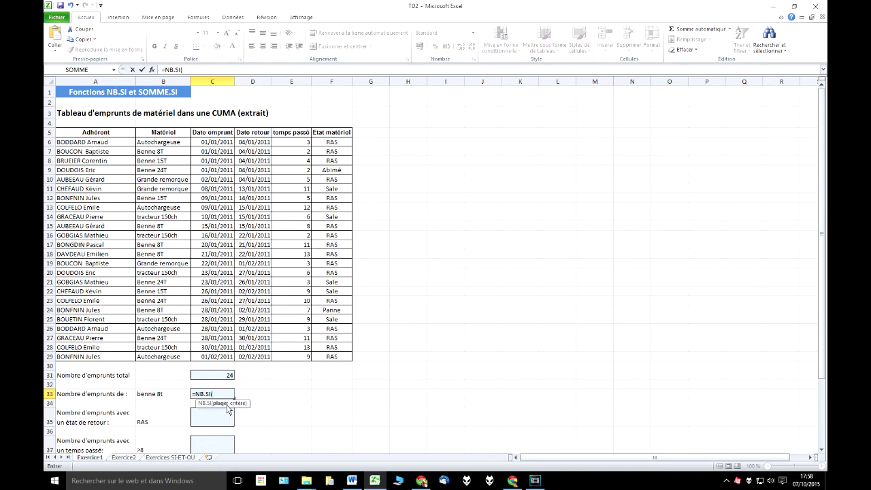
pyautogui.click(227, 395)
pyautogui.moveTo(175, 144); pyautogui.dragTo(164, 363)
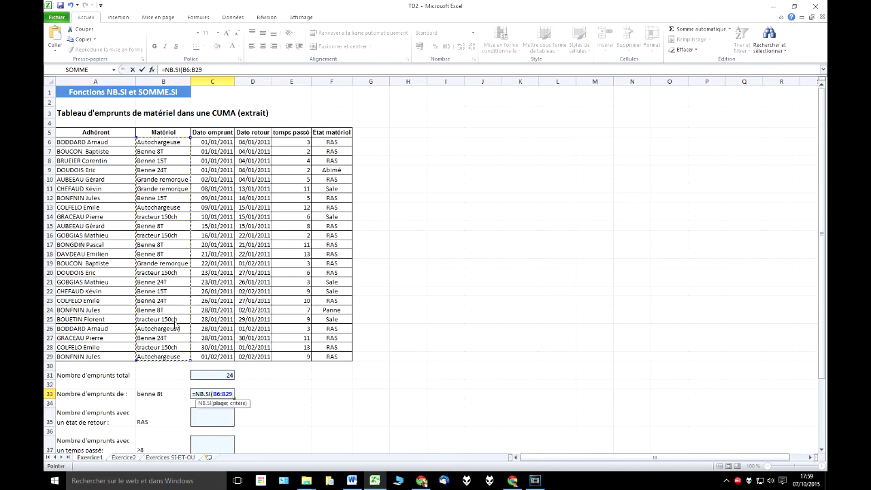
pyautogui.write(',')
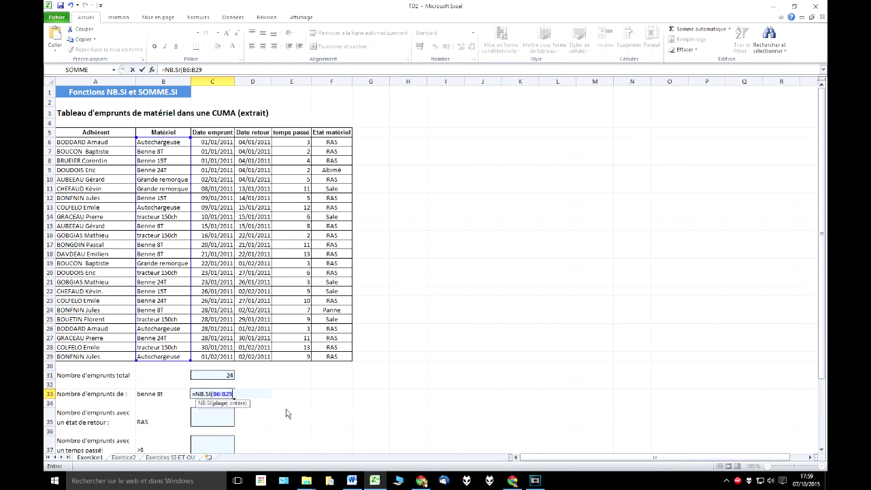
pyautogui.write(';')
pyautogui.write('"benne')
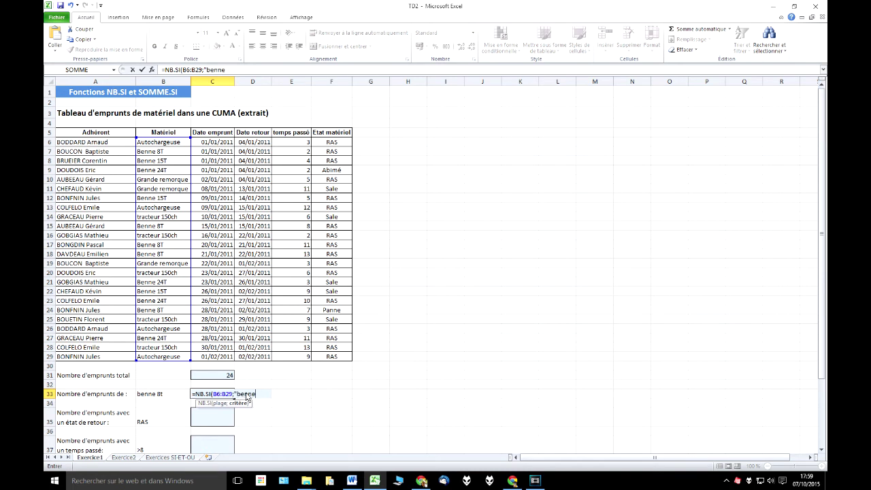
pyautogui.write(' 8t')
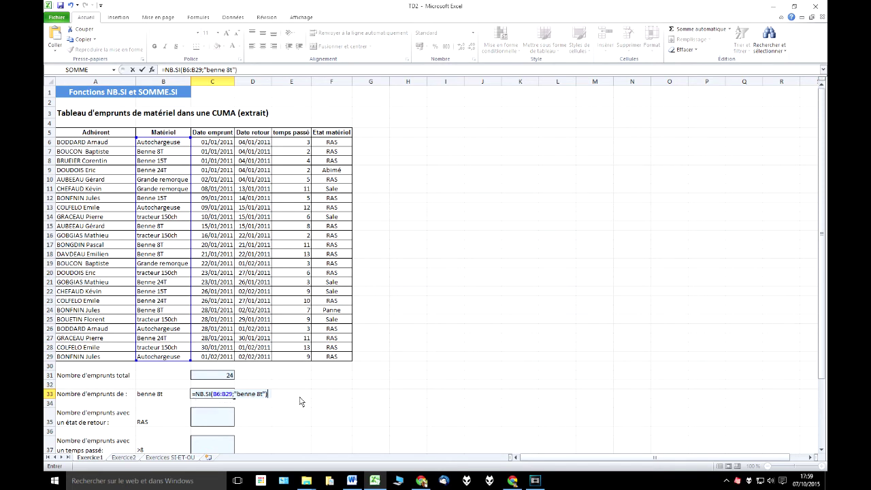
pyautogui.press('Return')
pyautogui.click(215, 394)
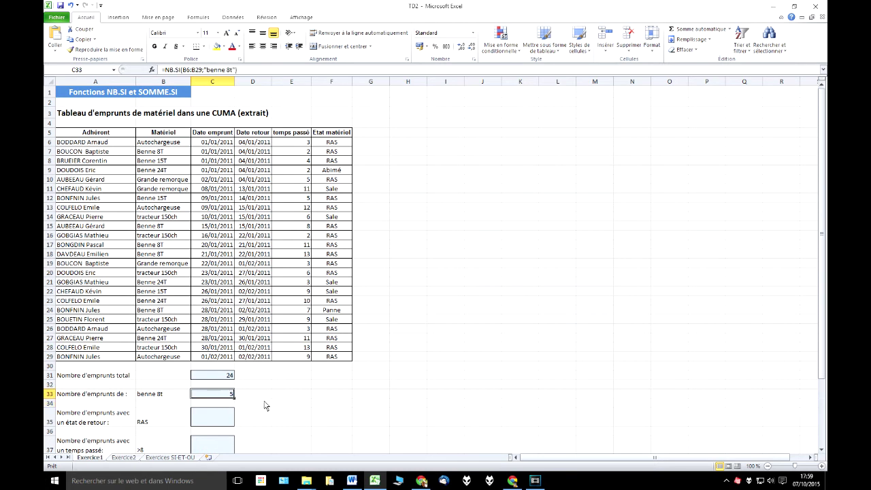
# Step: Check the Benne 8T loan rows in the table, including rows 18 and 24
pyautogui.click(174, 153)
pyautogui.click(171, 226)
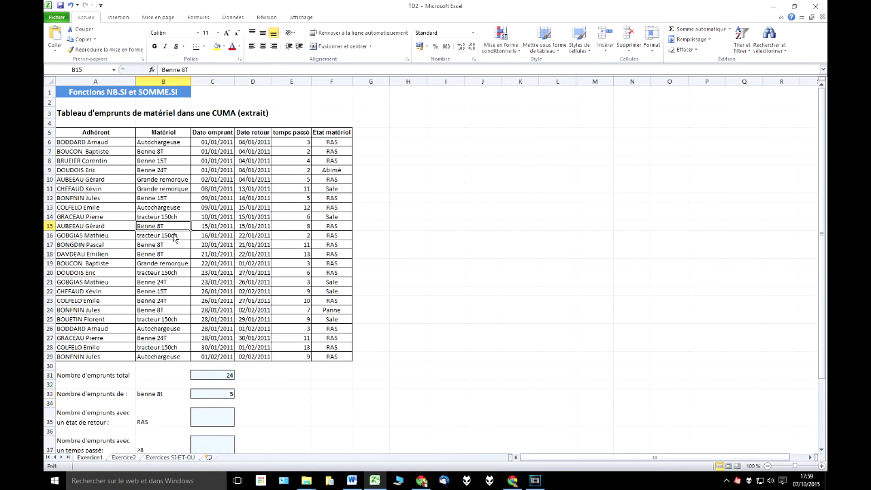
pyautogui.click(167, 255)
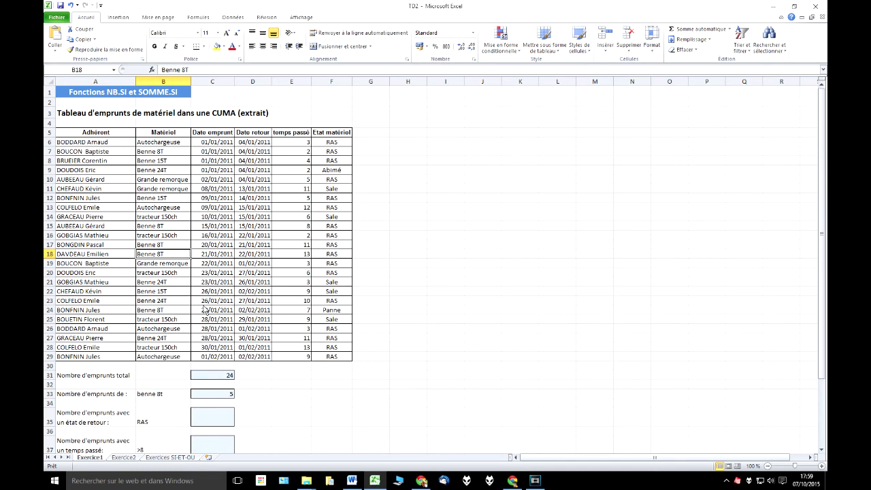
pyautogui.click(169, 314)
pyautogui.click(170, 256)
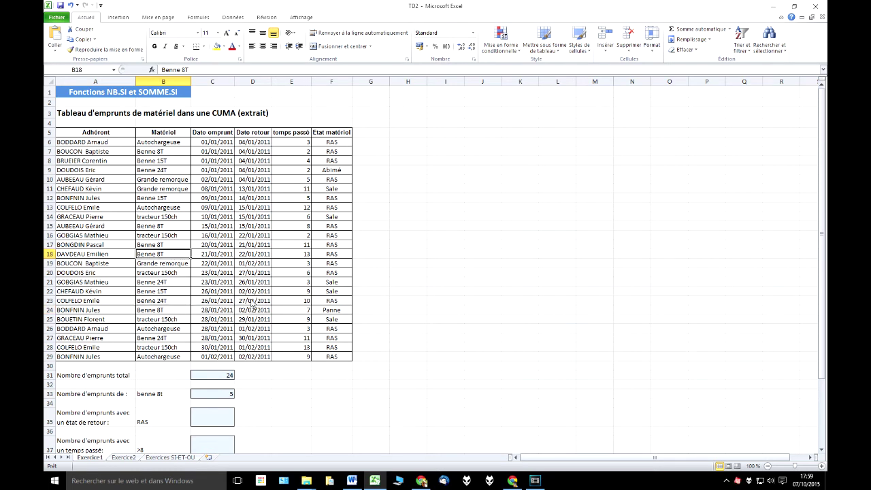
# Step: Replace C33's fixed "benne 8t" criterion with B33, giving =NB.SI(B6:B29;B33)
pyautogui.click(224, 399)
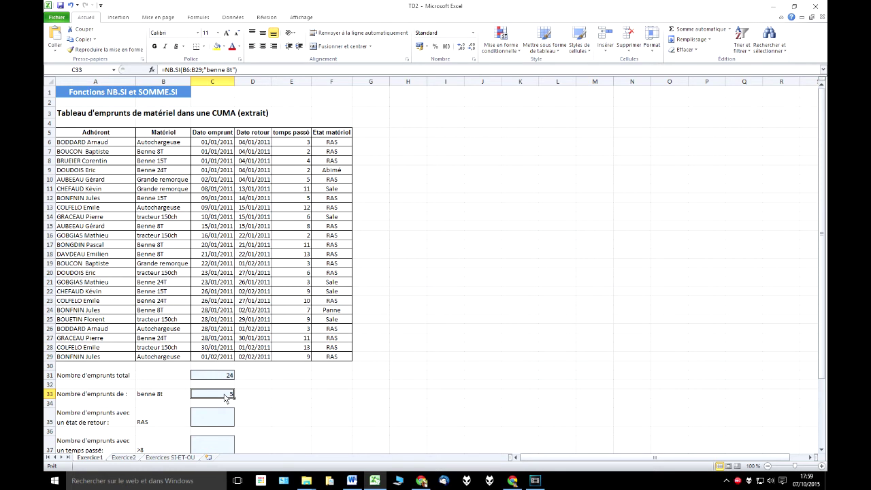
pyautogui.doubleClick(225, 396)
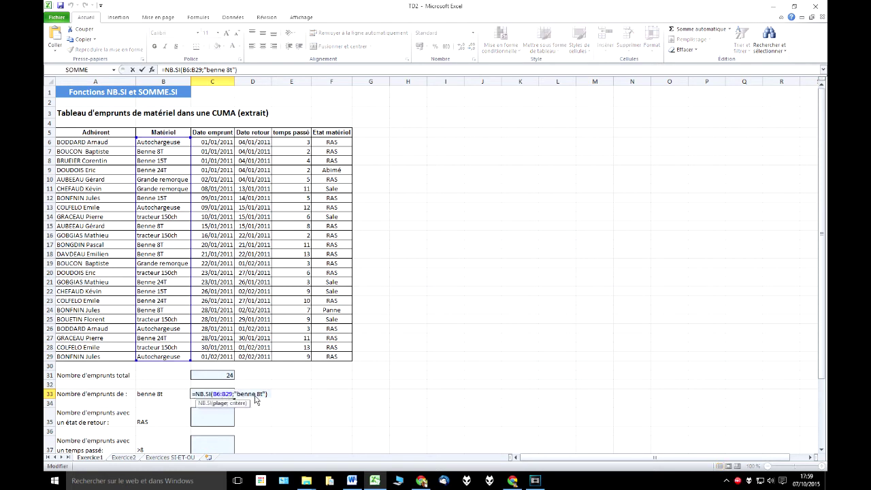
pyautogui.moveTo(268, 395); pyautogui.dragTo(236, 395)
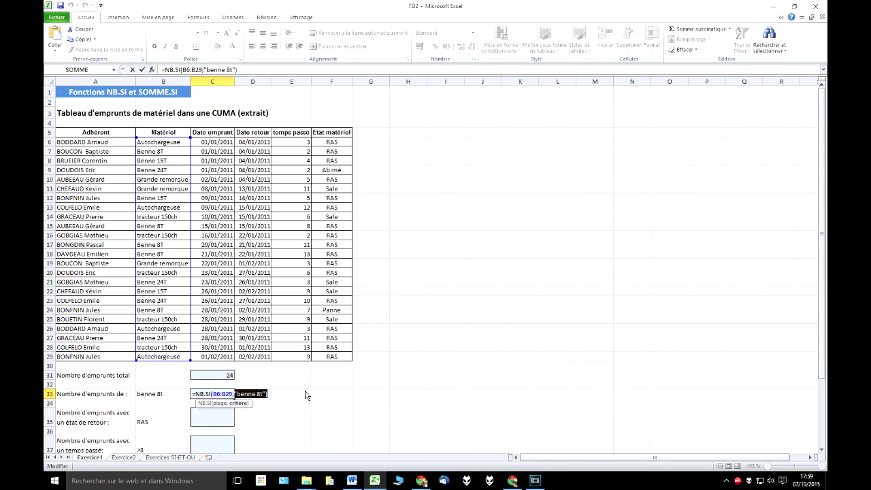
pyautogui.press('BackSpace')
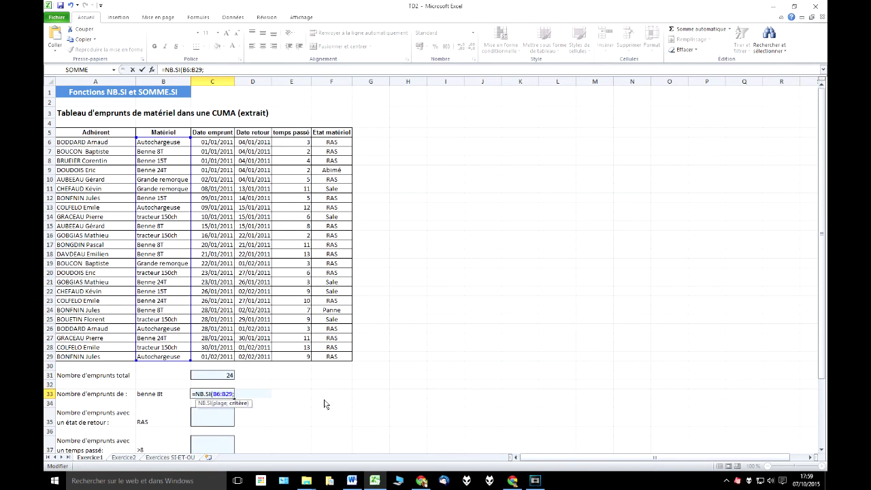
pyautogui.click(168, 396)
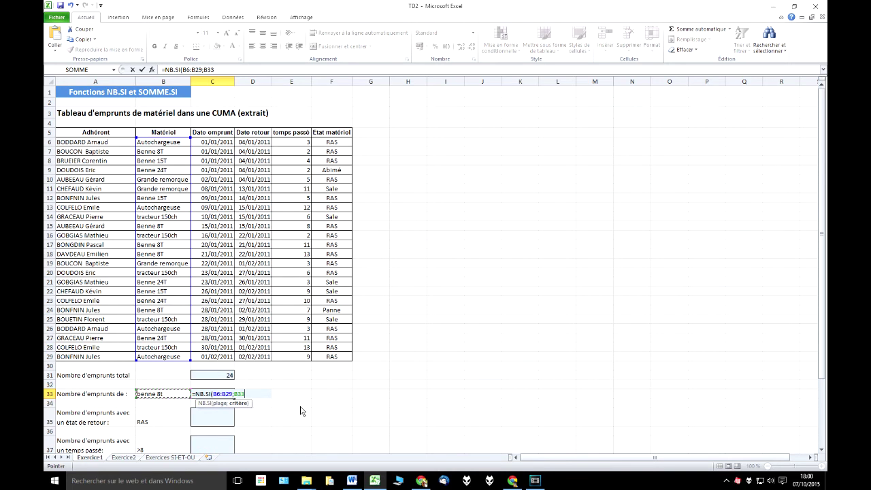
pyautogui.write(')')
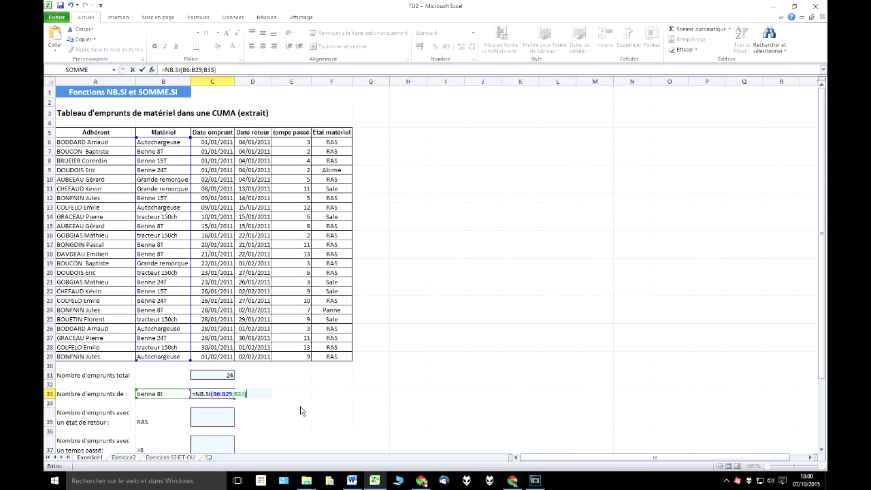
pyautogui.press('Return')
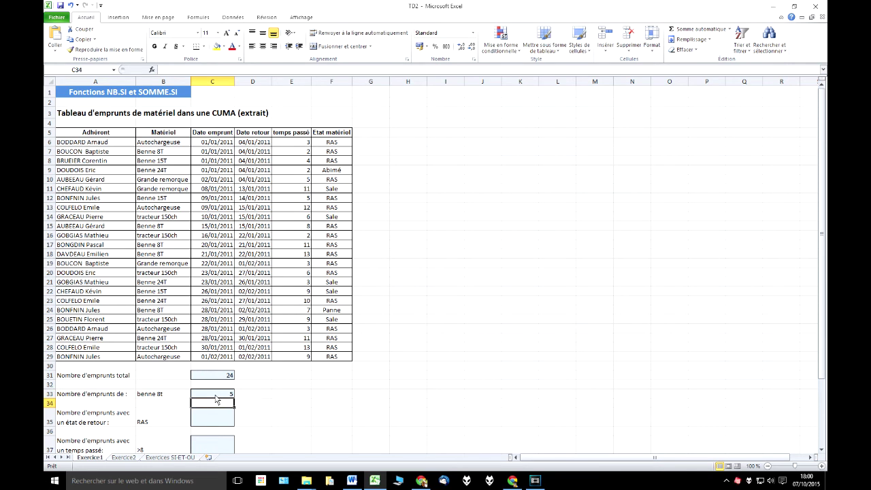
# Step: Test the count by pasting tracteur 150ch, then Autochargeuse, into B33 as criterion
pyautogui.click(172, 395)
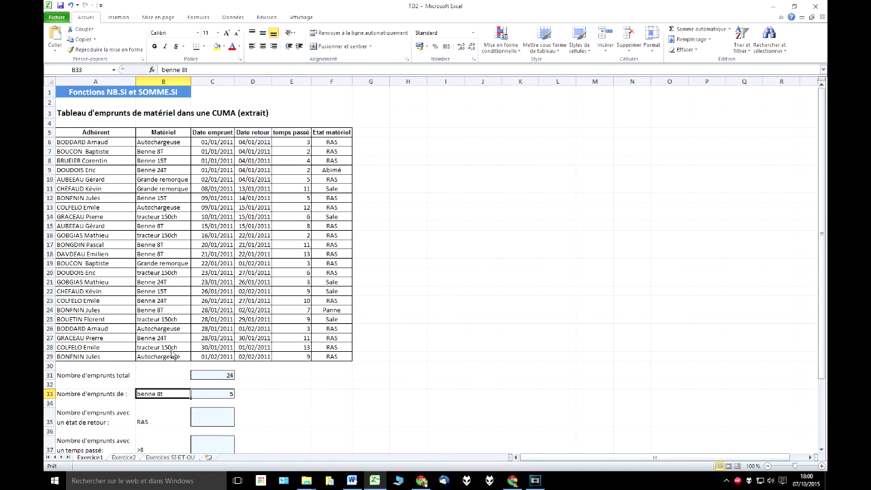
pyautogui.click(172, 236)
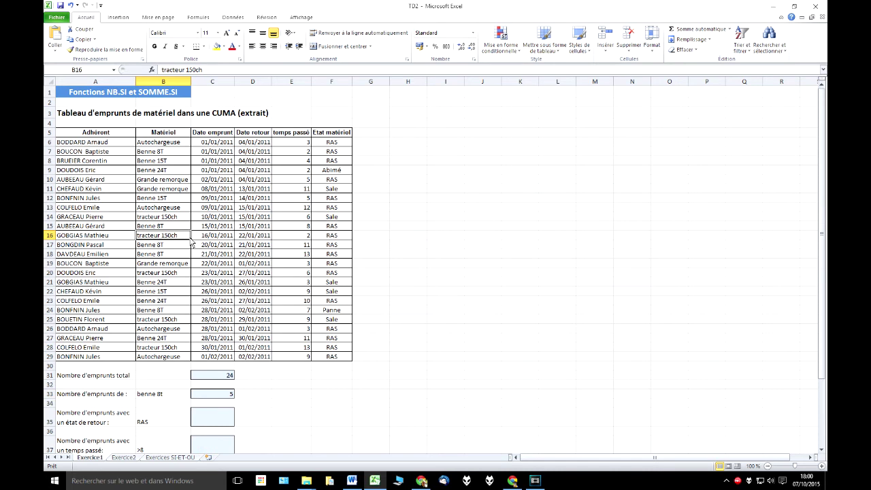
pyautogui.hotkey('ctrl', 'c')
pyautogui.click(162, 395)
pyautogui.hotkey('ctrl', 'v')
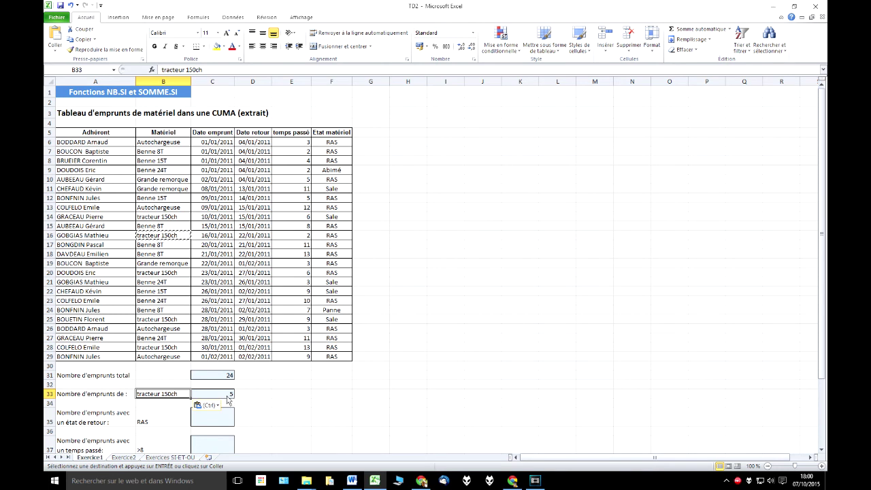
pyautogui.click(177, 333)
pyautogui.hotkey('ctrl', 'c')
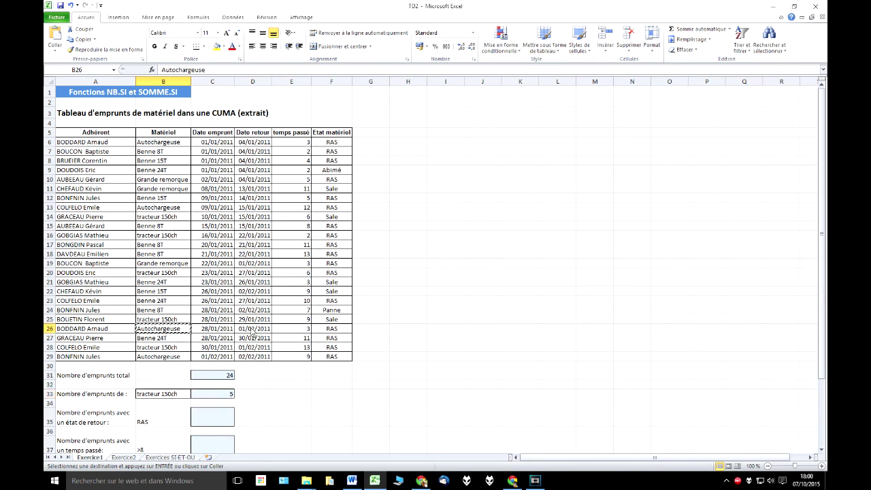
pyautogui.click(175, 394)
pyautogui.hotkey('ctrl', 'v')
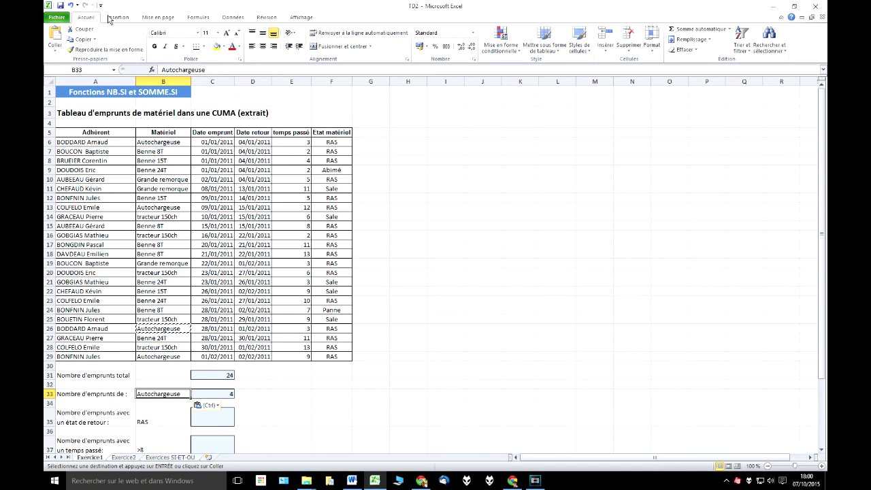
# Step: Undo the changes to restore benne 8t as the B33 criterion
pyautogui.click(69, 7)
pyautogui.click(69, 6)
pyautogui.click(68, 6)
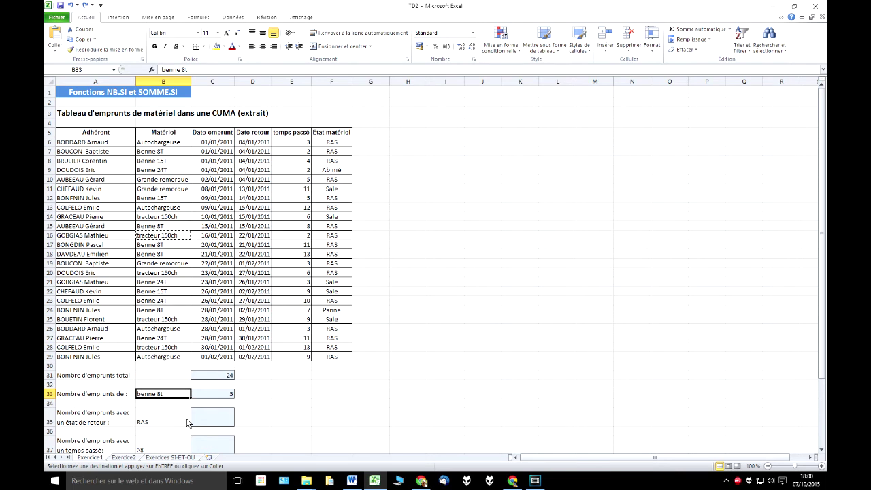
pyautogui.scroll(-1, 225, 427)
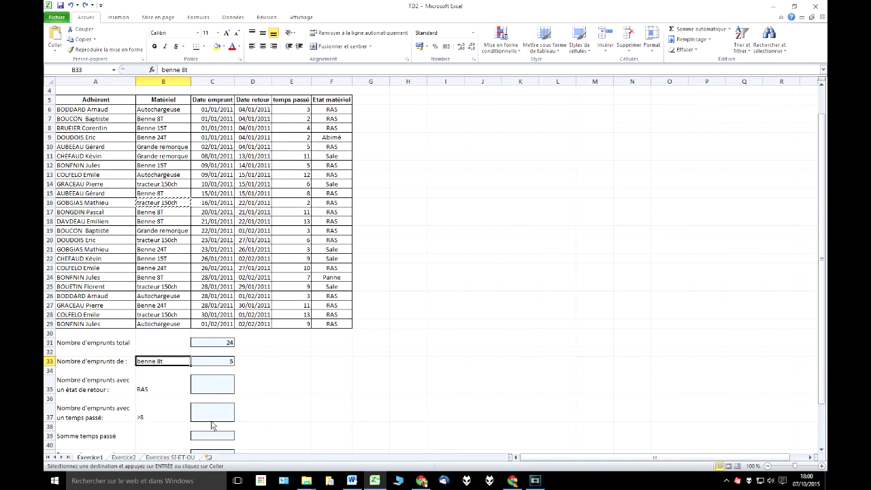
# Step: Enter =NB.SI(E6:E29;B37) in C37 to count loans over 8, giving 10
pyautogui.click(219, 415)
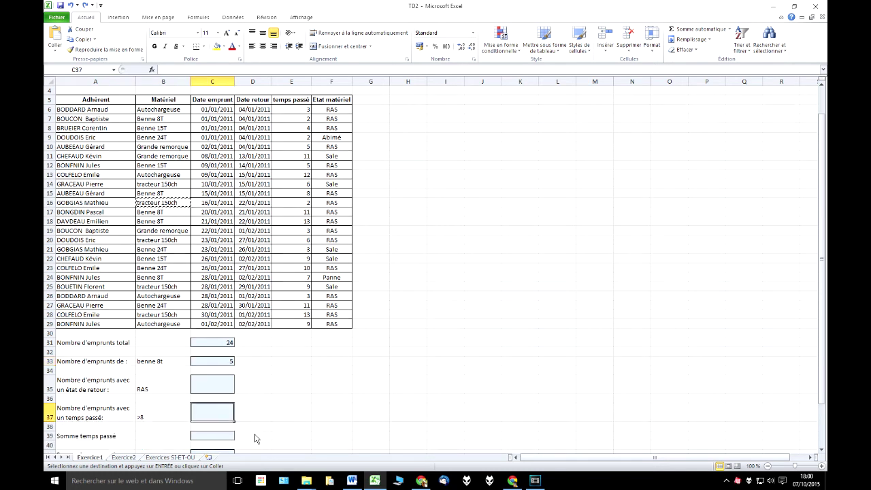
pyautogui.write('=nb')
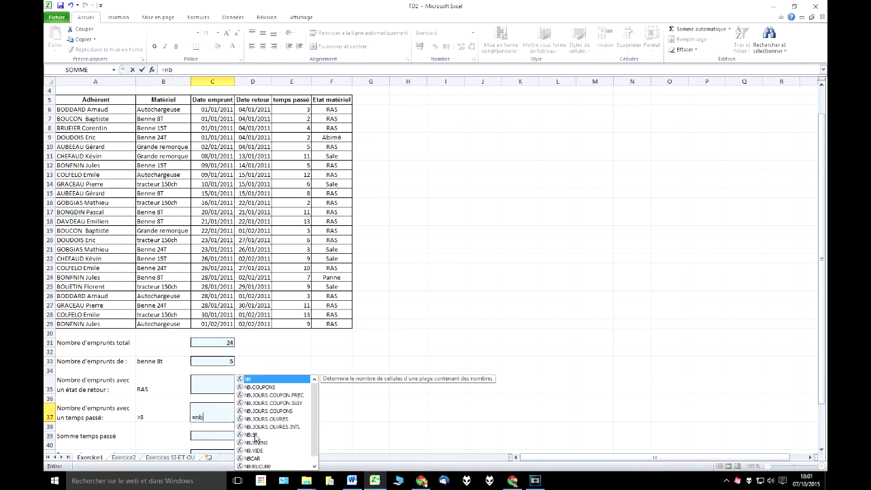
pyautogui.write('.si(')
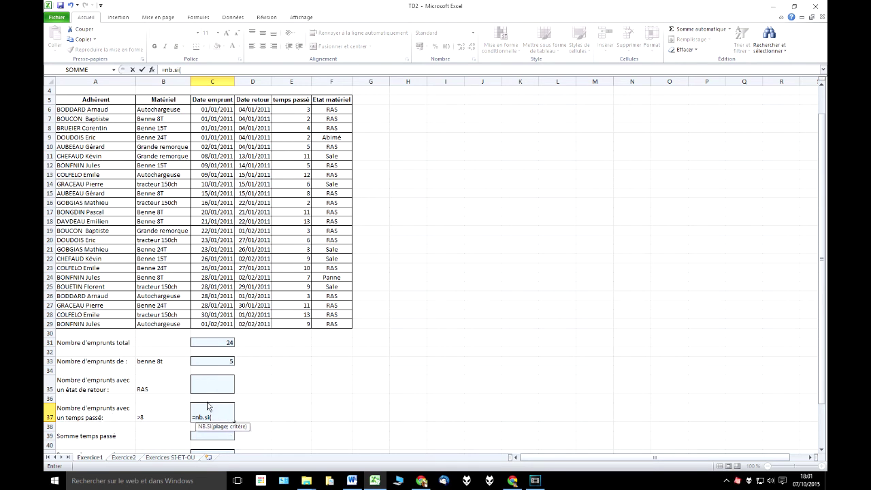
pyautogui.moveTo(288, 113); pyautogui.dragTo(297, 323)
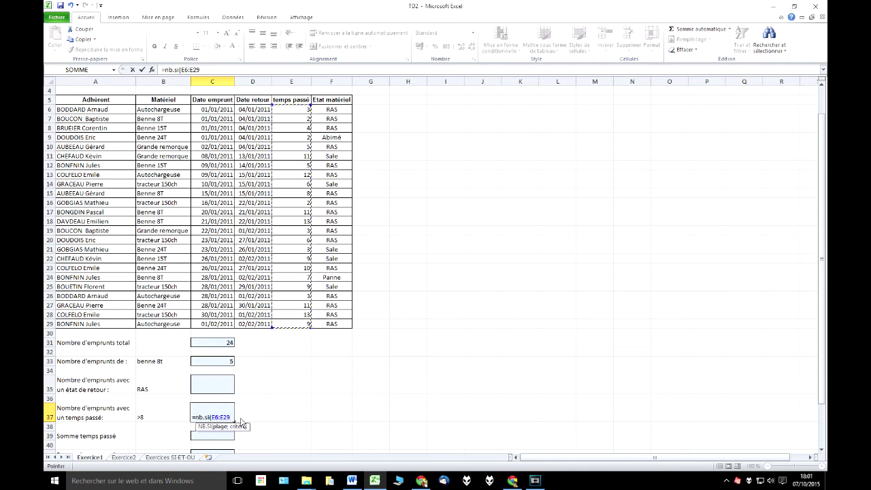
pyautogui.write(';')
pyautogui.click(162, 414)
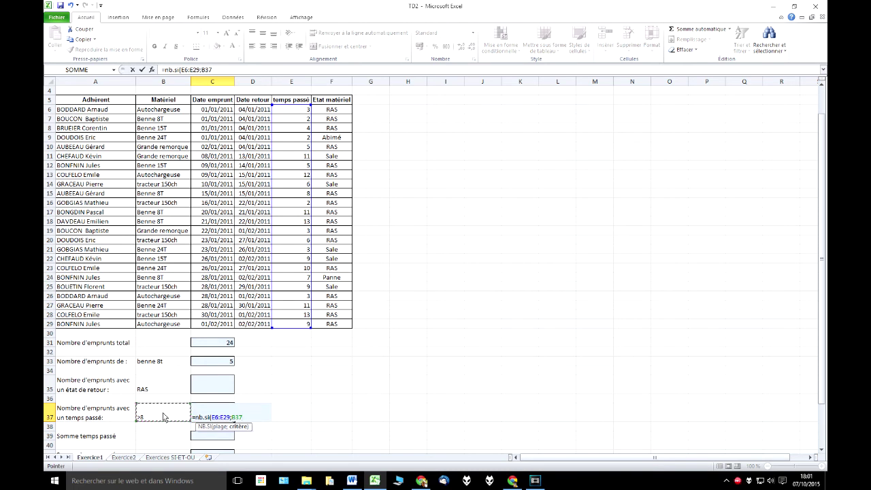
pyautogui.write(')')
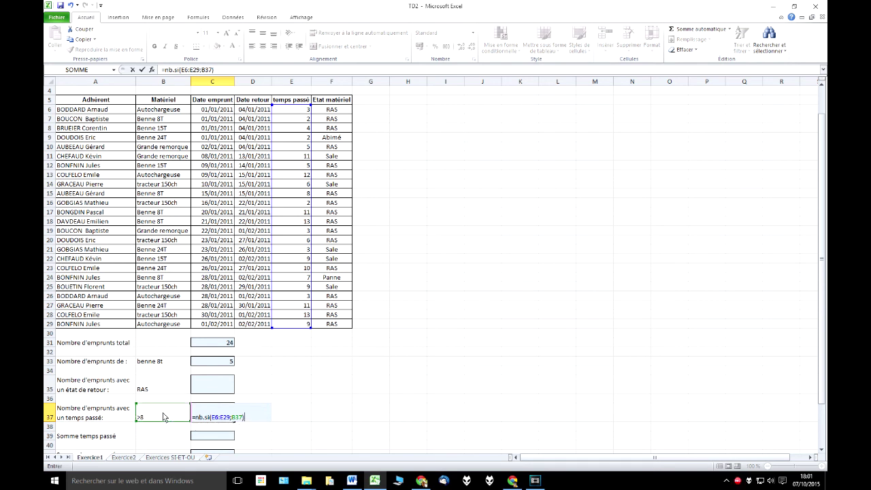
pyautogui.click(225, 417)
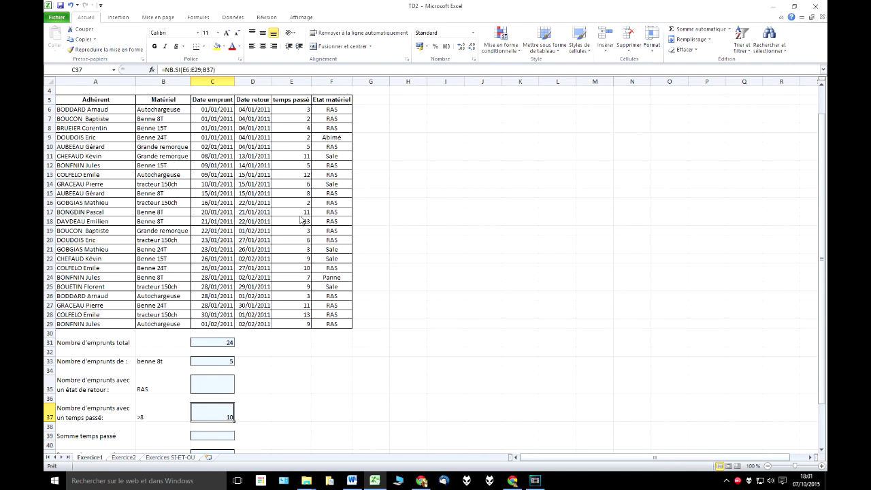
pyautogui.click(288, 120)
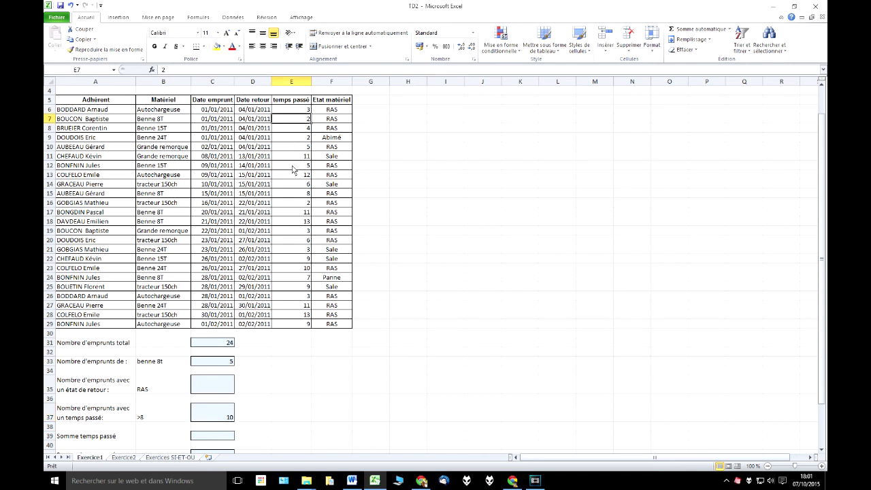
# Step: Sort the table by temps passé ascending and confirm rows 20–29 hold the ten values above 8
pyautogui.click(740, 46)
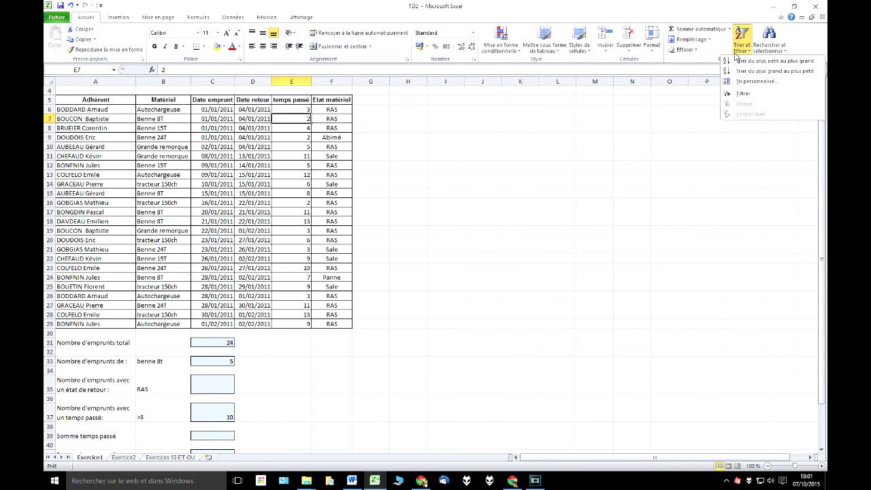
pyautogui.click(772, 61)
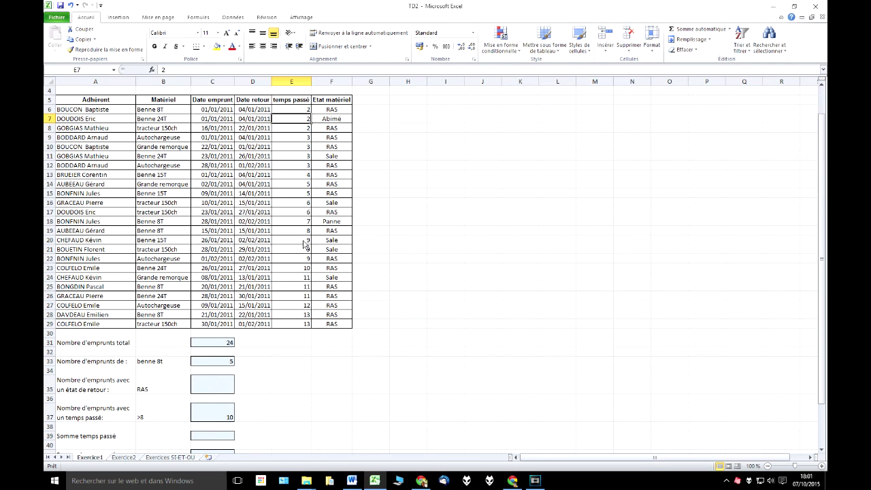
pyautogui.moveTo(302, 241); pyautogui.dragTo(298, 324)
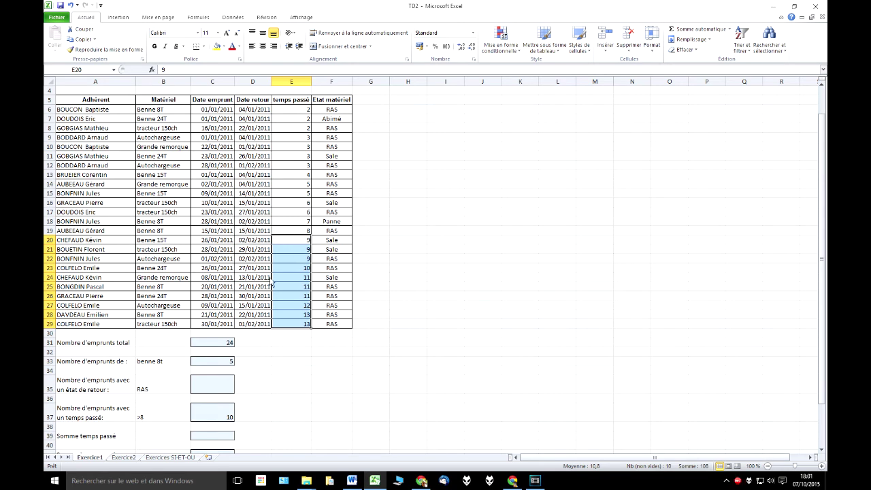
pyautogui.click(227, 415)
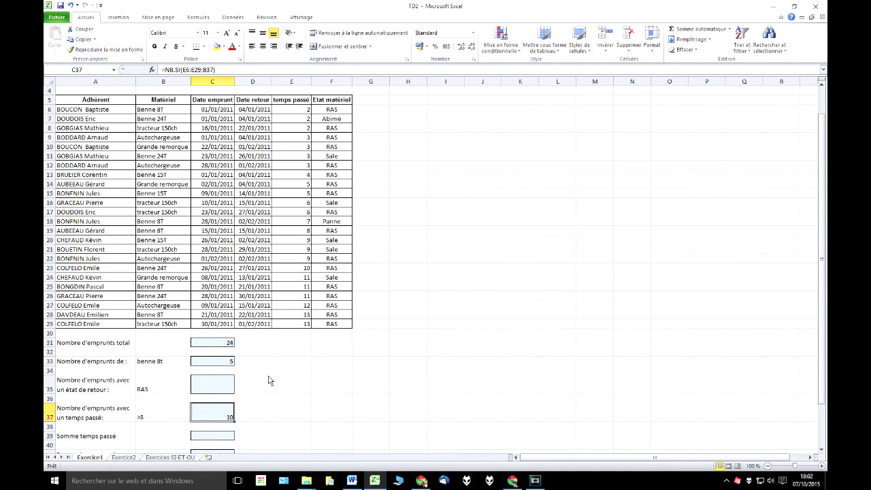
pyautogui.click(231, 361)
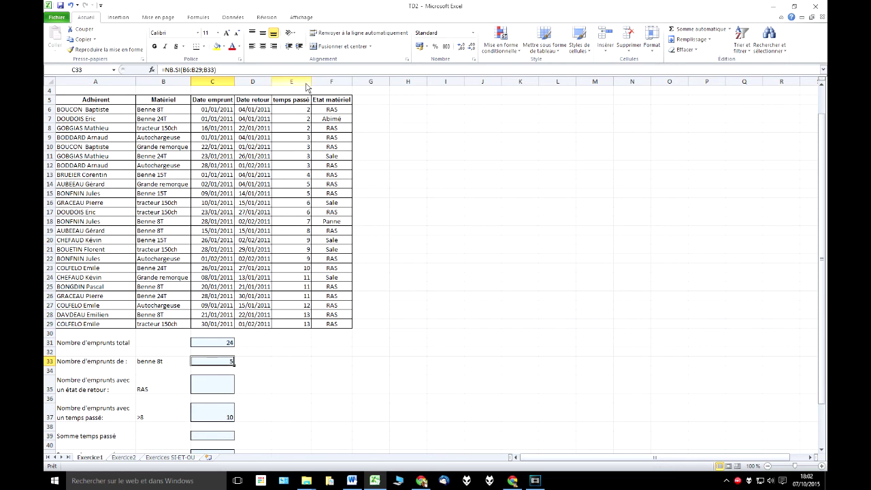
# Step: Retype the benne 8t text in B33, so =NB.SI(B6:B29;B33) in C33 returns 0
pyautogui.click(239, 71)
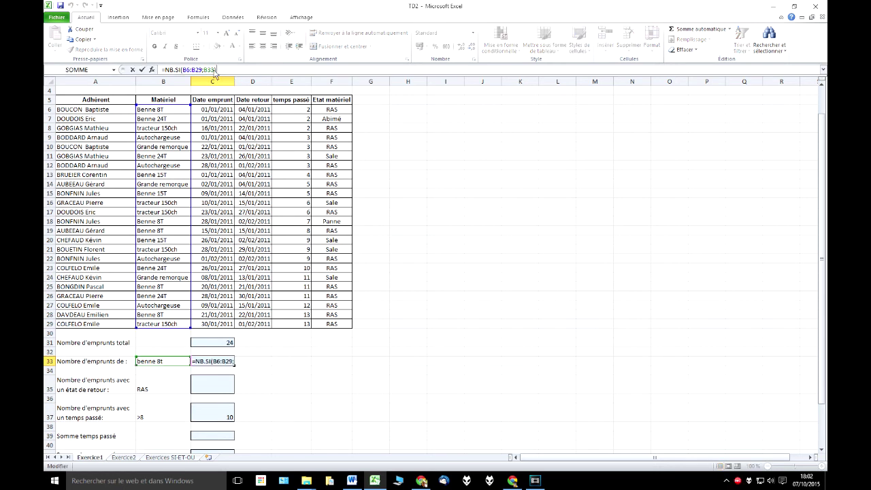
pyautogui.click(172, 367)
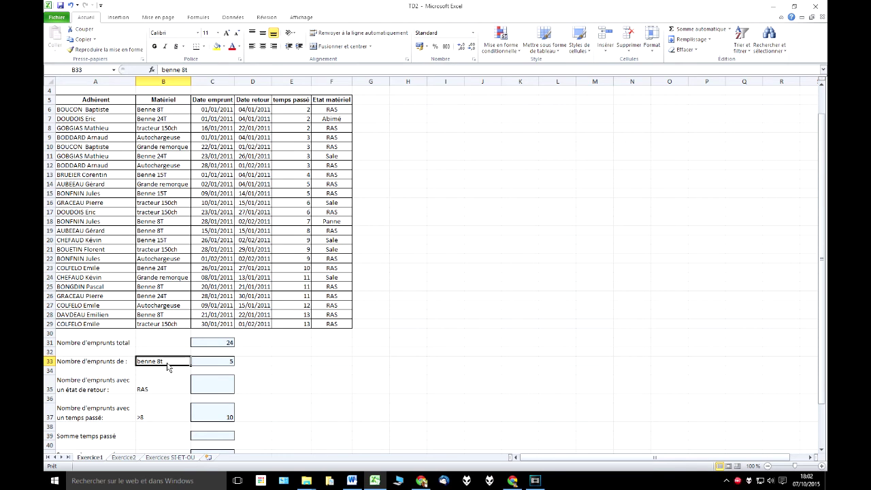
pyautogui.doubleClick(170, 367)
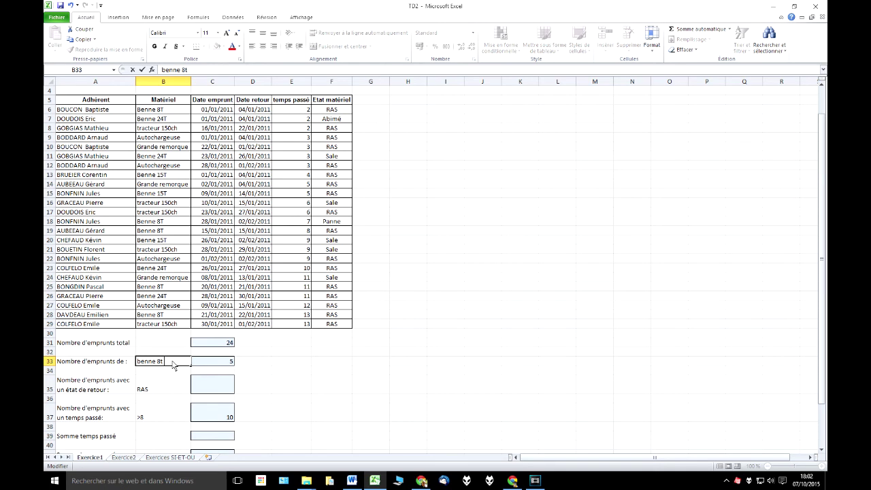
pyautogui.click(301, 366)
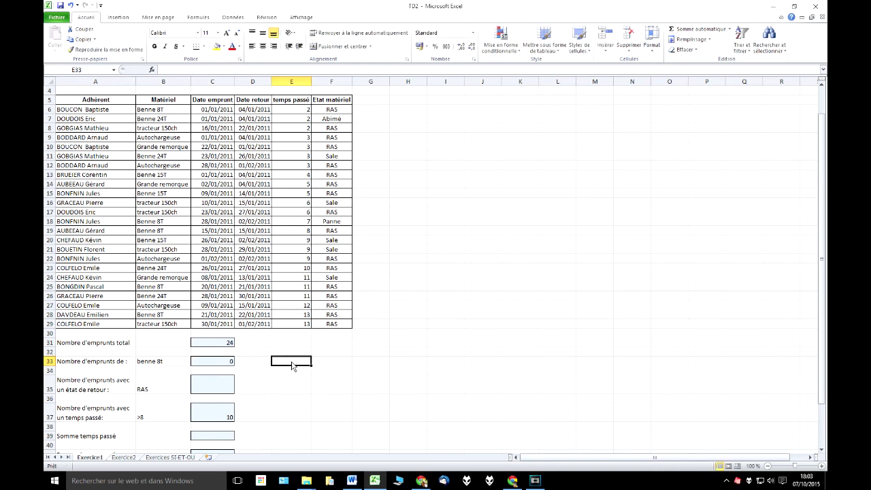
pyautogui.click(173, 365)
pyautogui.click(229, 363)
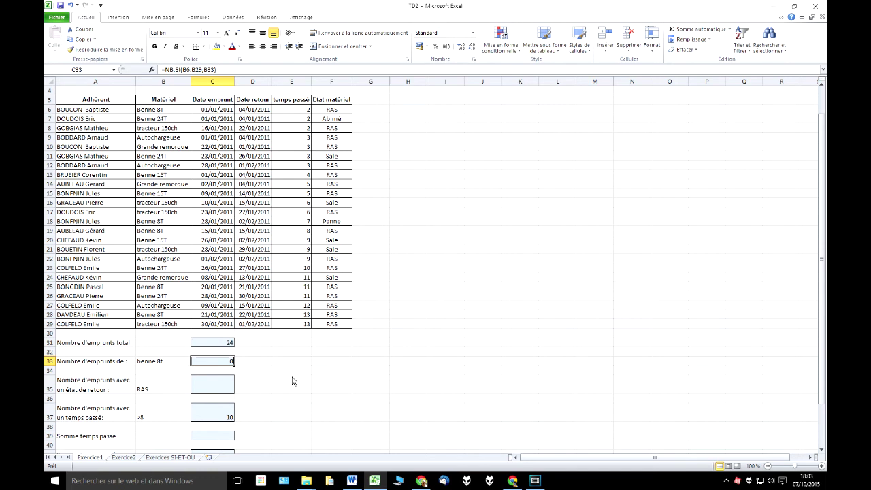
pyautogui.press('Down')
pyautogui.press('Down')
pyautogui.press('Down')
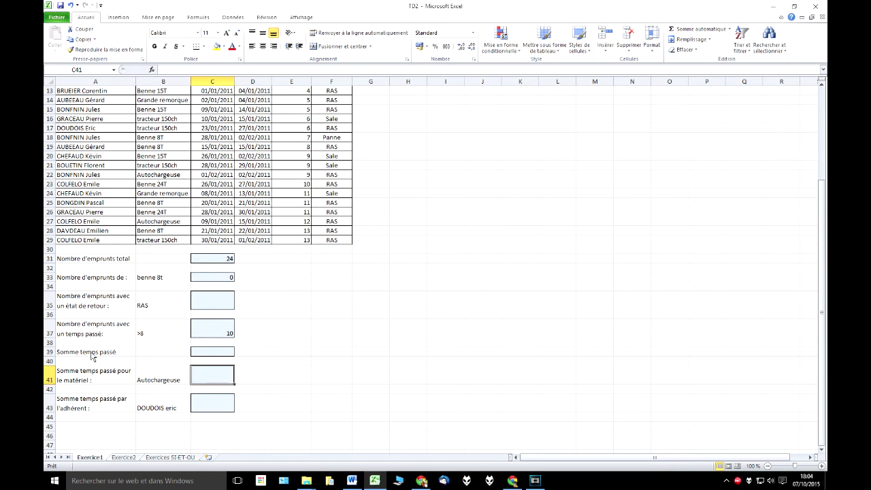
# Step: Use AutoSum to enter =SOMME(E6:E29) in C39, giving 167
pyautogui.click(223, 353)
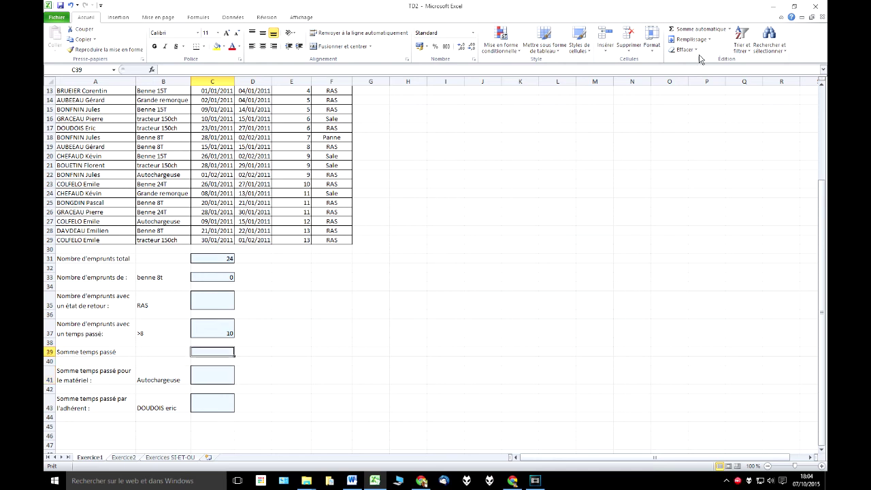
pyautogui.click(713, 31)
pyautogui.scroll(4, 294, 346)
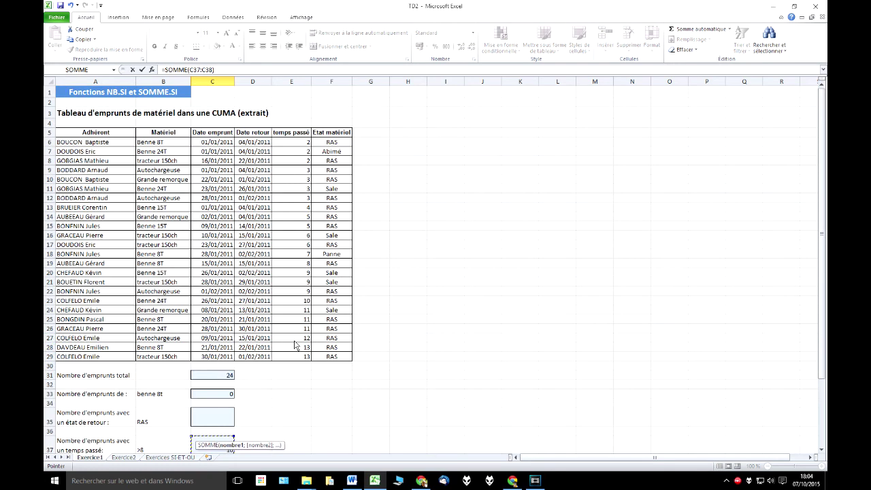
pyautogui.moveTo(302, 146); pyautogui.dragTo(306, 357)
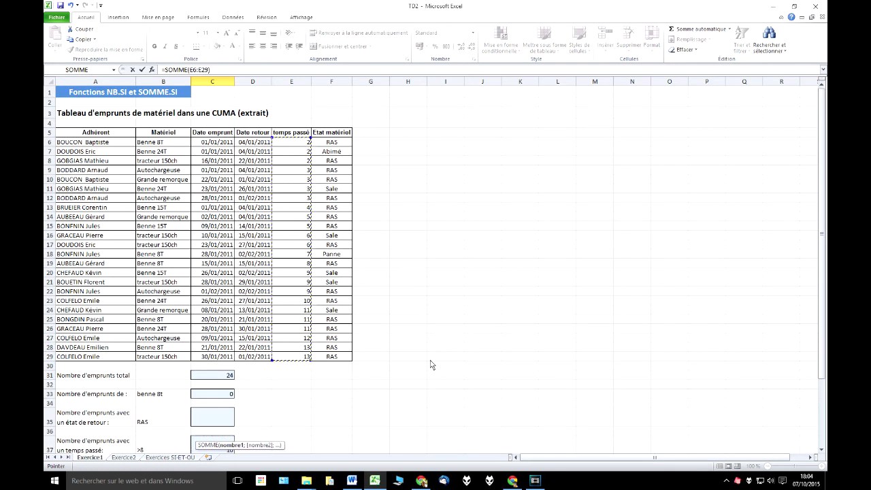
pyautogui.press('Return')
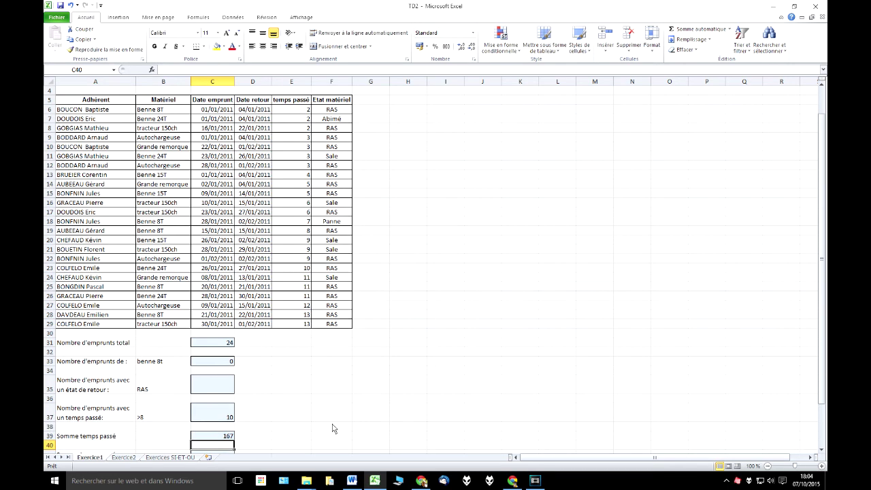
pyautogui.click(232, 382)
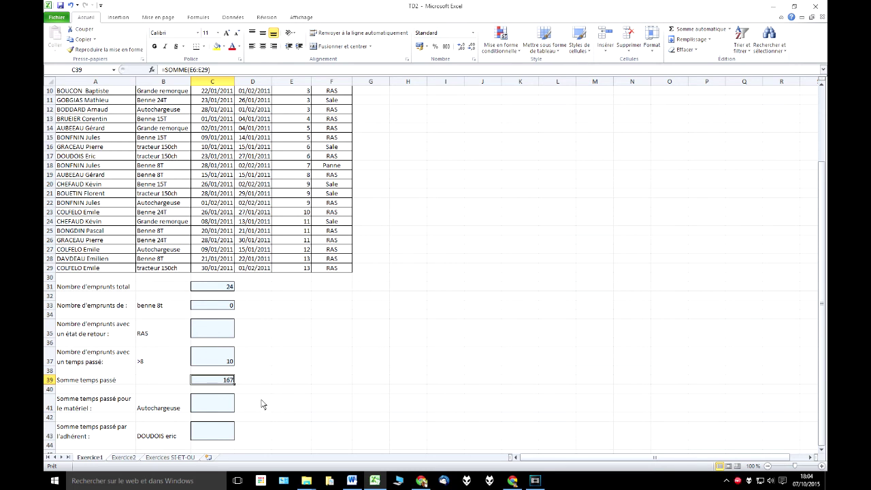
# Step: Begin =SOMME.SI( in C41 with the Matériel range B6:B29 for the Autochargeuse total
pyautogui.click(227, 402)
pyautogui.click(171, 408)
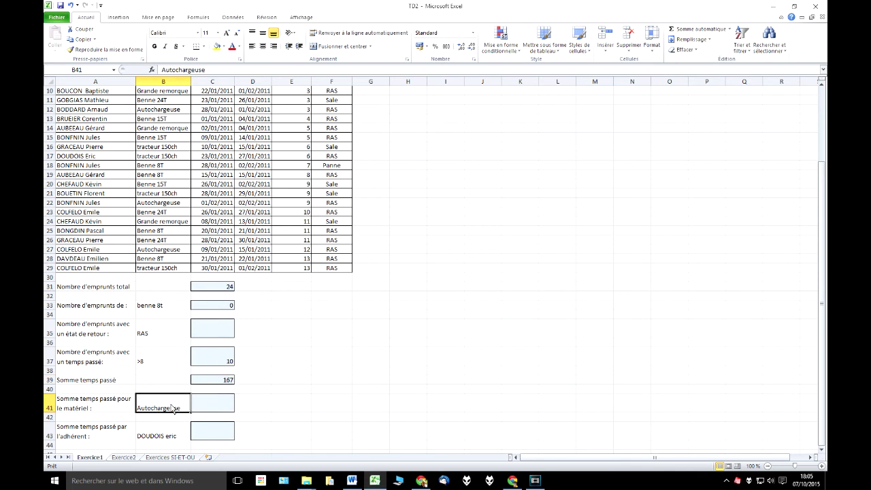
pyautogui.click(208, 408)
pyautogui.write('=')
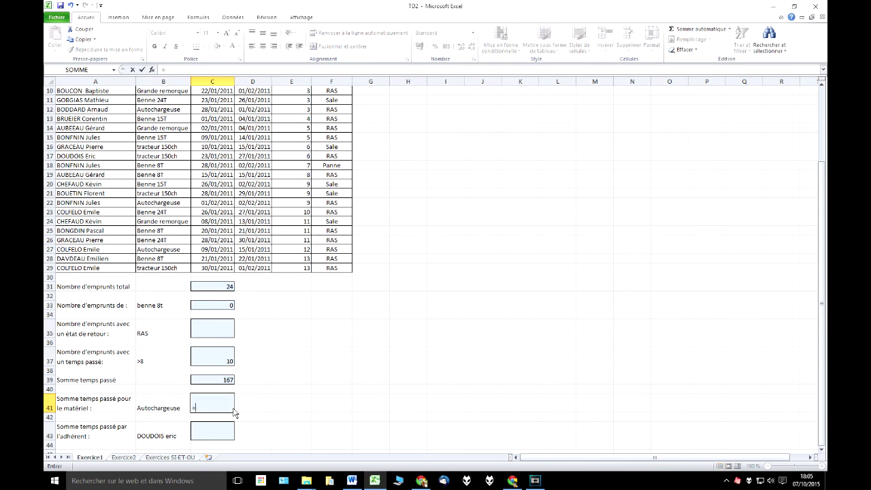
pyautogui.write('somme.')
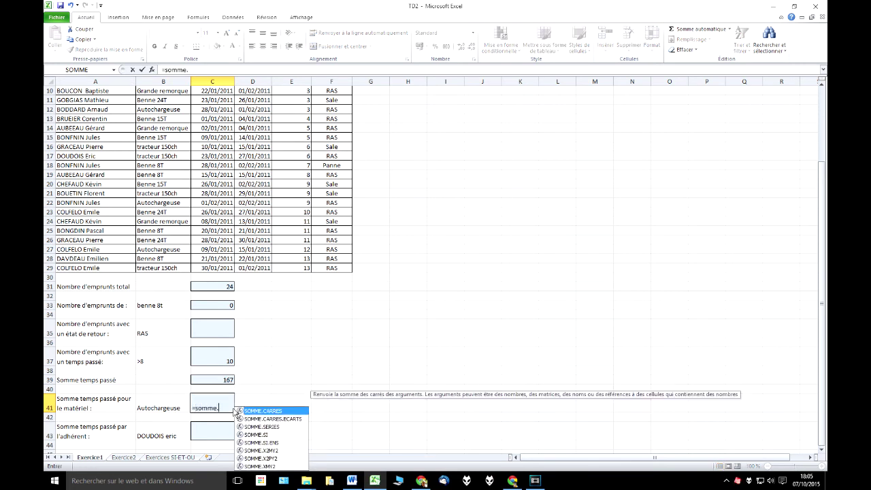
pyautogui.write('si(')
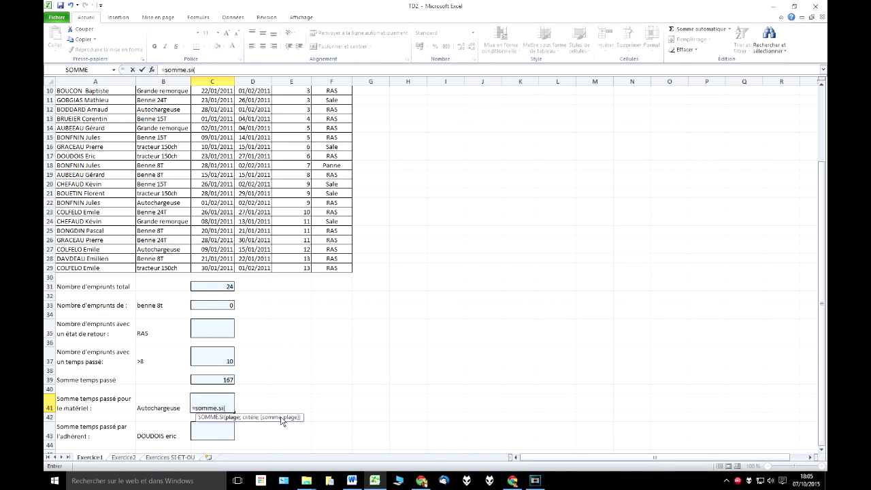
pyautogui.scroll(3, 289, 228)
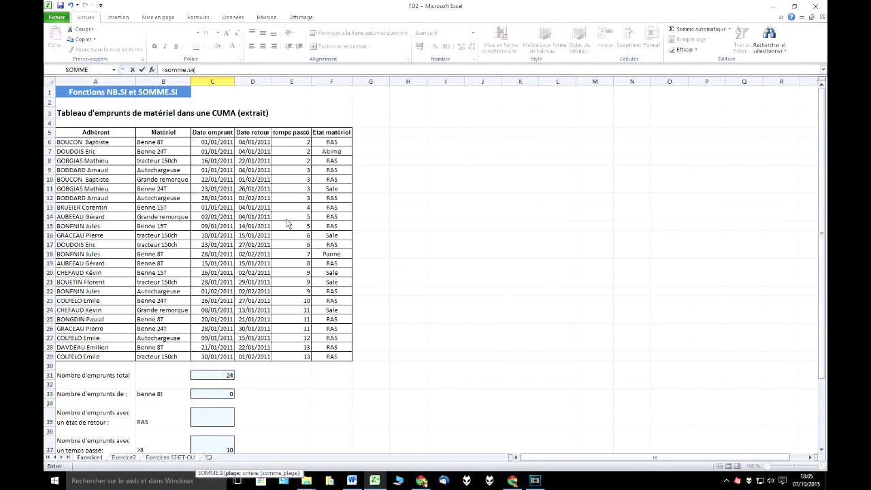
pyautogui.scroll(-1, 289, 233)
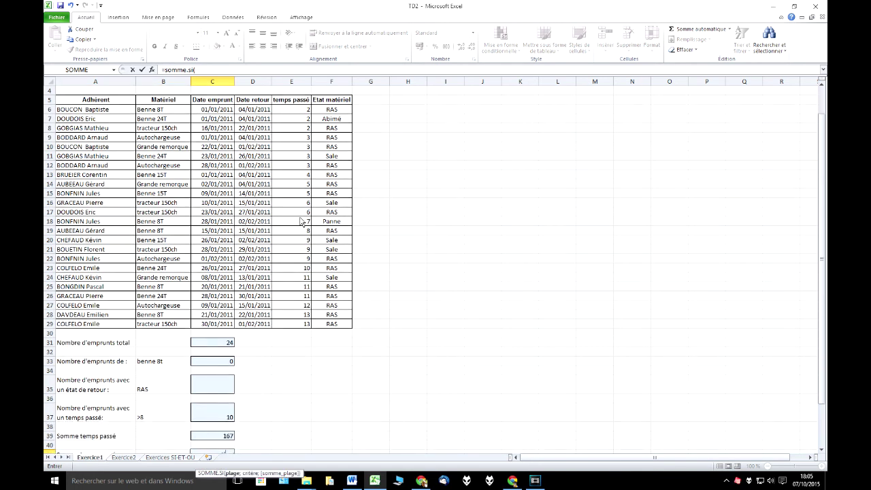
pyautogui.scroll(-2, 301, 221)
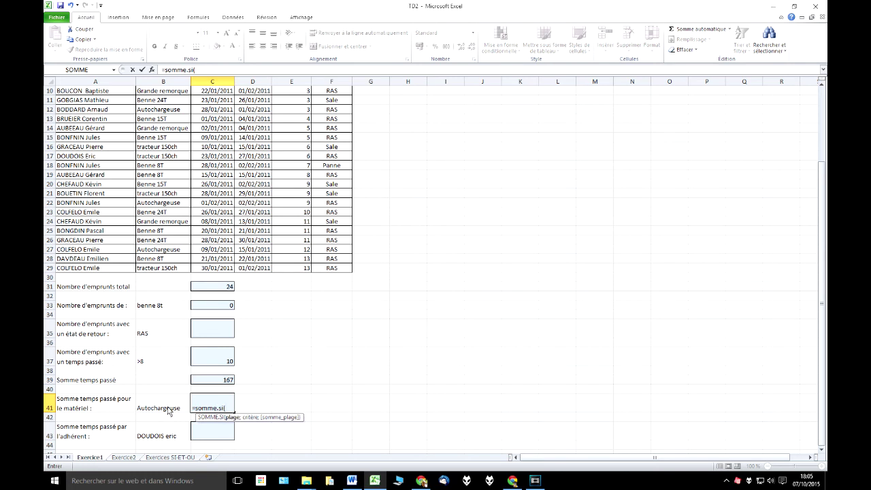
pyautogui.scroll(3, 169, 411)
pyautogui.moveTo(168, 141); pyautogui.dragTo(185, 369)
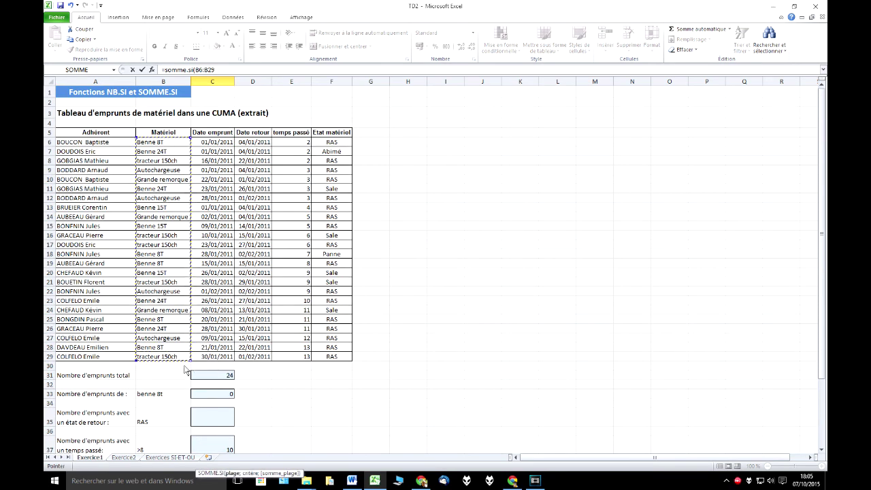
# Step: Add B41 (Autochargeuse) as the criterion of the SOMME.SI formula in C41
pyautogui.write(';')
pyautogui.scroll(-1, 189, 363)
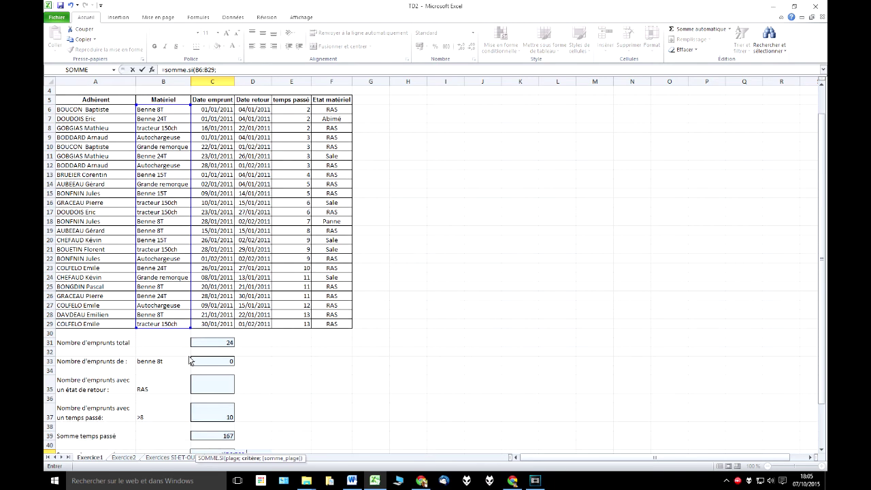
pyautogui.scroll(-1, 190, 361)
pyautogui.click(169, 436)
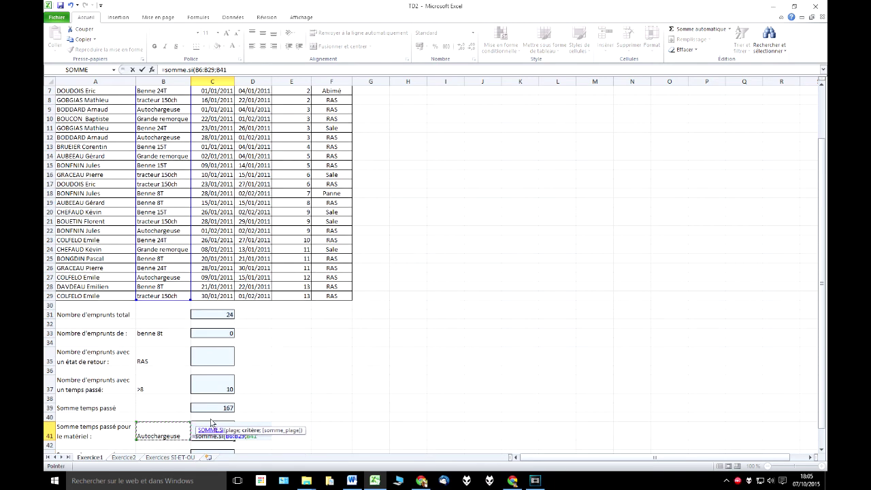
pyautogui.write(';')
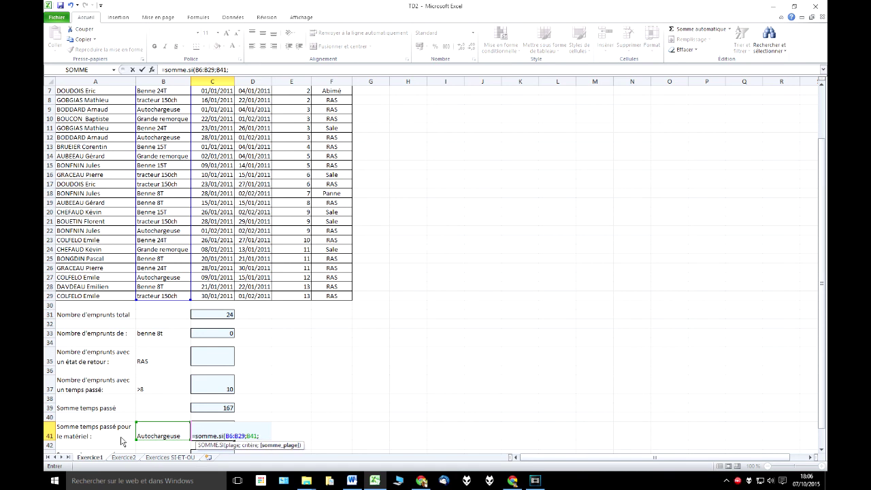
# Step: Add E6:E29 as the sum range and confirm, giving 27 in C41
pyautogui.scroll(2, 351, 212)
pyautogui.moveTo(300, 143); pyautogui.dragTo(298, 364)
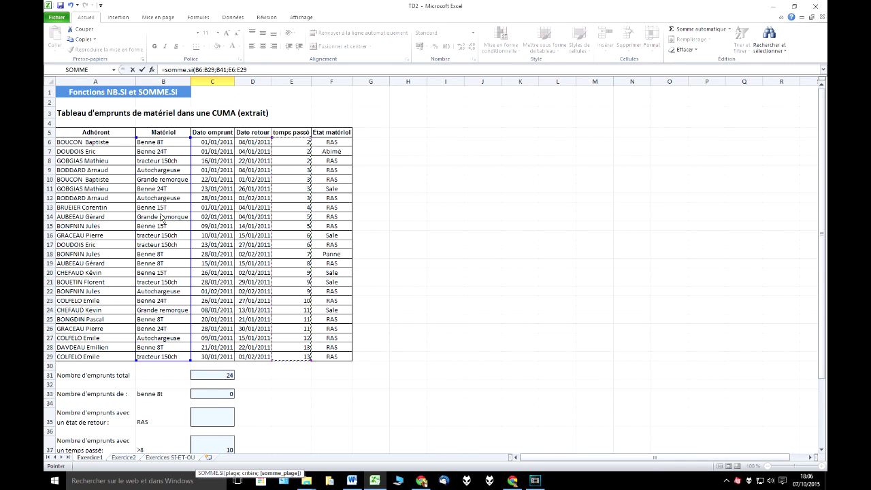
pyautogui.scroll(-2, 180, 299)
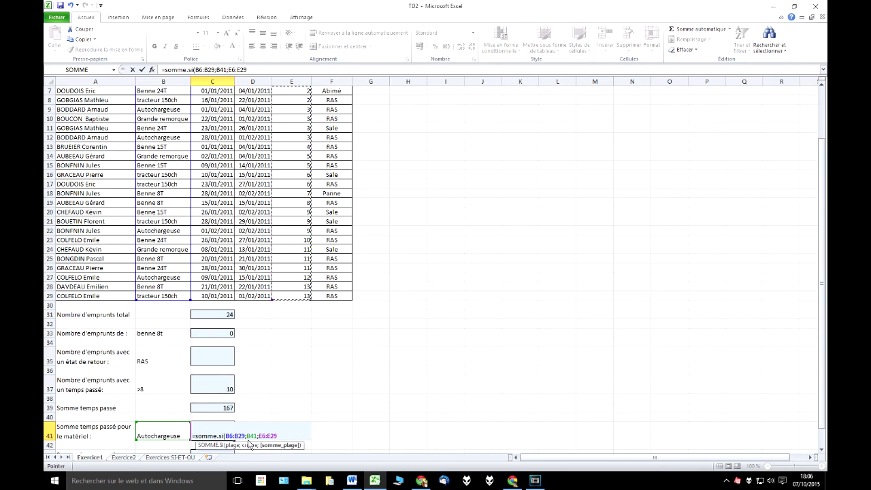
pyautogui.scroll(1, 167, 388)
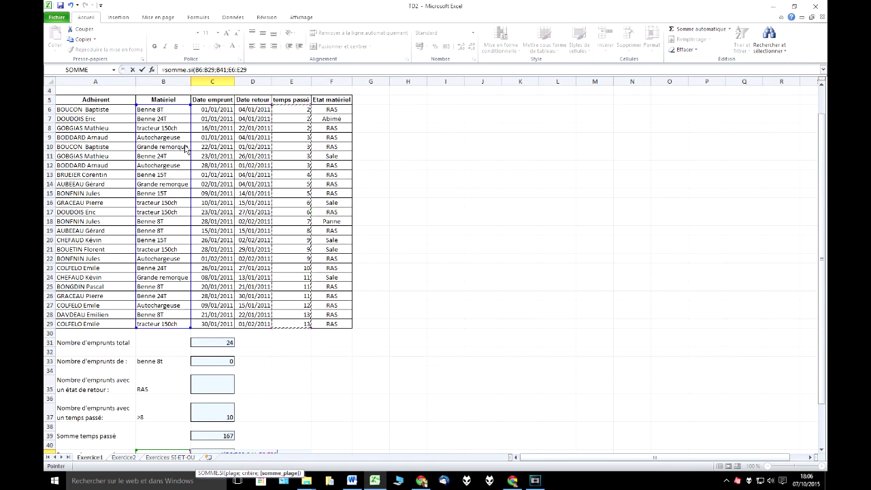
pyautogui.scroll(-1, 277, 169)
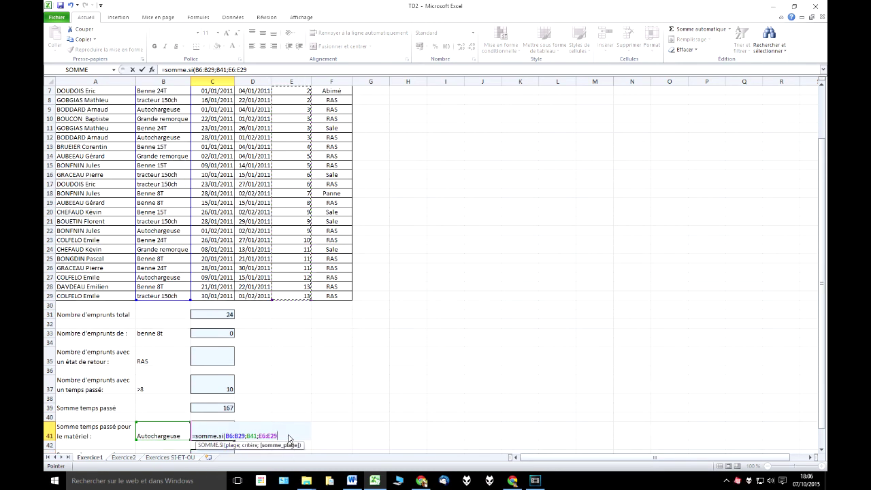
pyautogui.write(')')
pyautogui.press('Return')
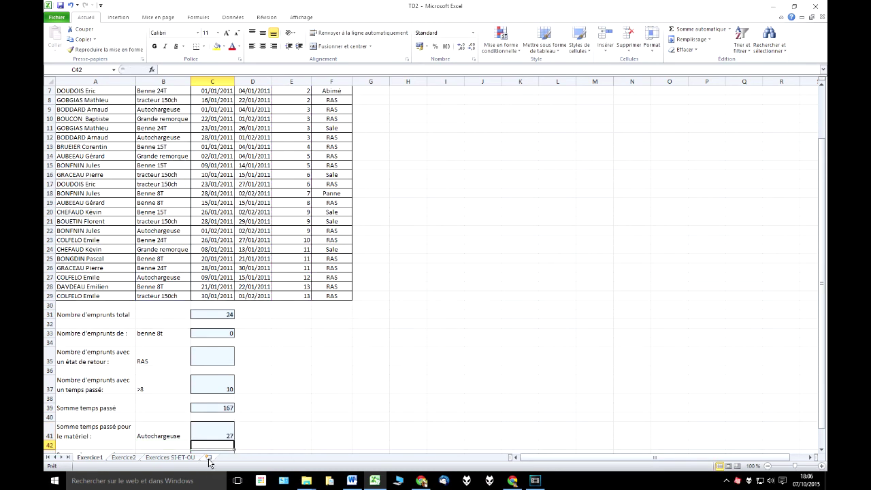
pyautogui.press('Up')
pyautogui.press('Up')
pyautogui.click(219, 439)
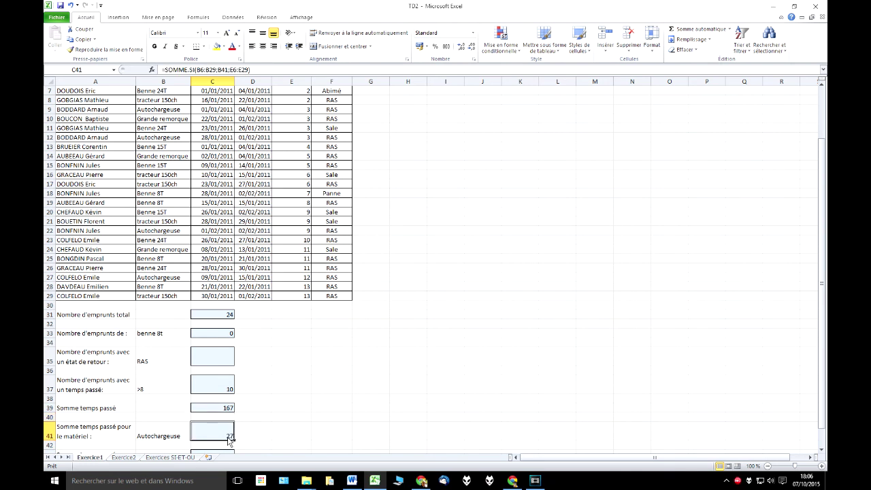
# Step: Sort by Matériel A to Z and check Autochargeuse times 3, 3, 9, 12 sum to 27
pyautogui.scroll(2, 273, 340)
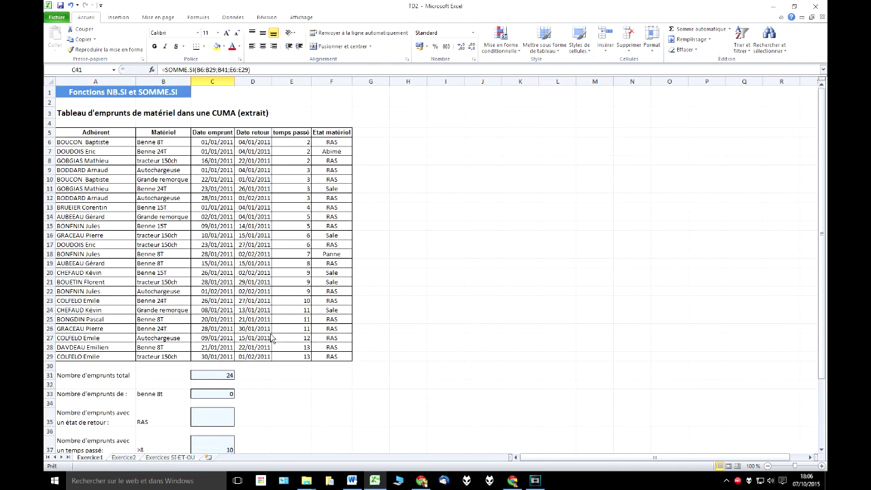
pyautogui.click(168, 172)
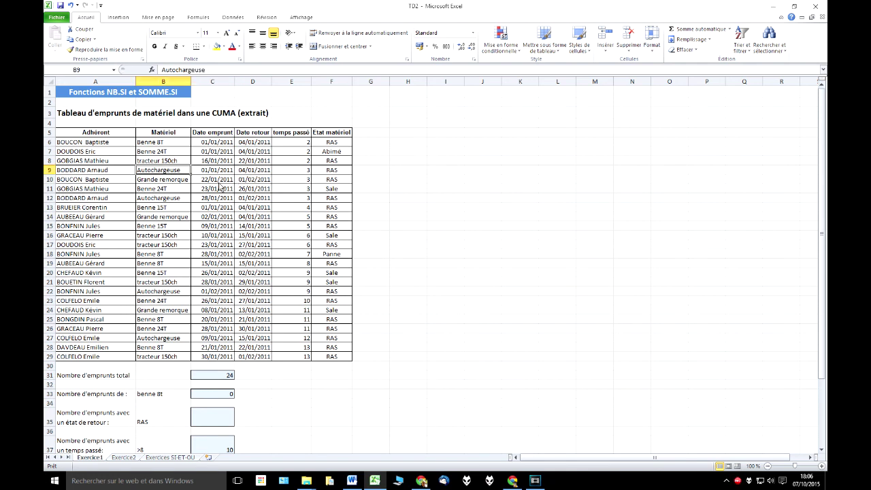
pyautogui.click(746, 42)
pyautogui.click(758, 61)
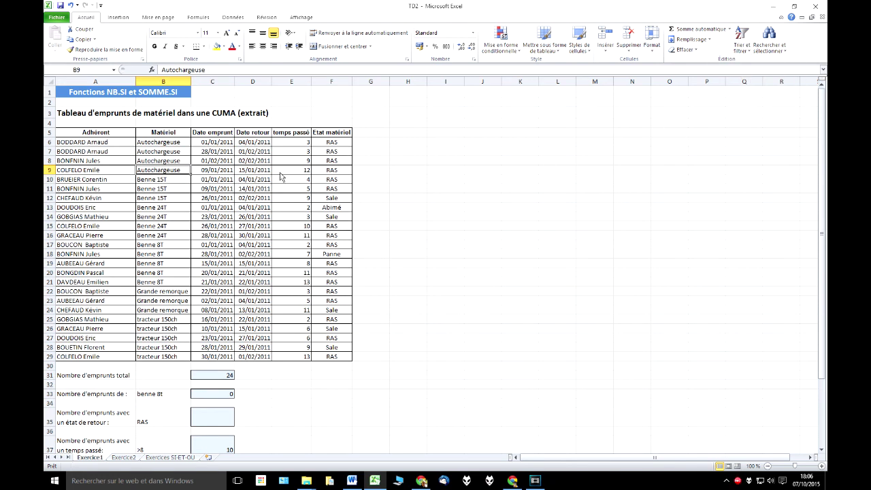
pyautogui.moveTo(291, 142); pyautogui.dragTo(296, 174)
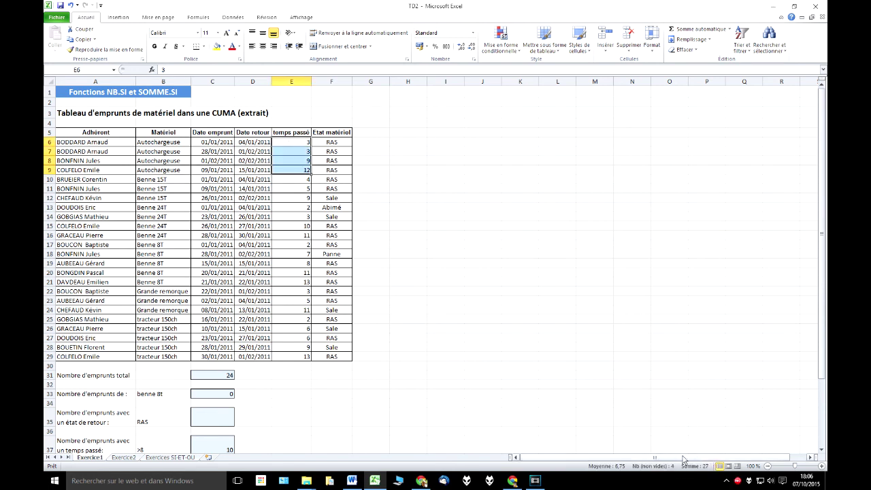
pyautogui.scroll(-1, 275, 403)
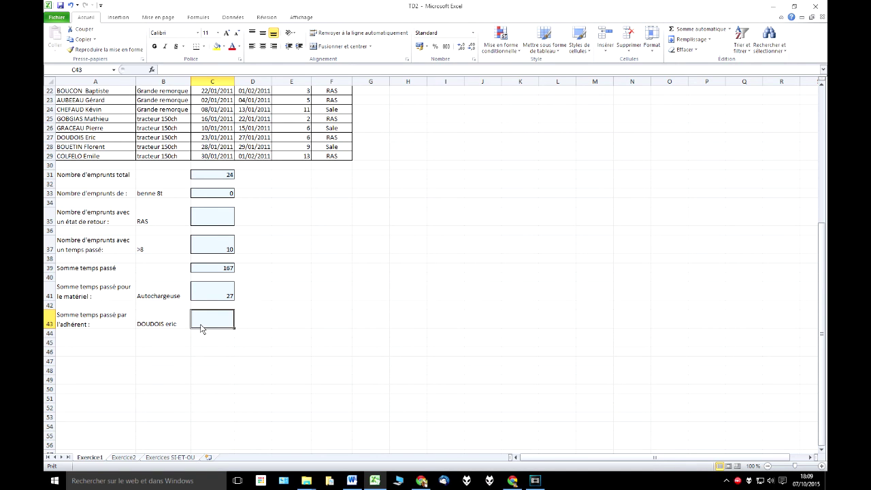
# Step: Start =SOMME.SI in C43 with member range A6:A29 and B43 as the criterion
pyautogui.write('=somme')
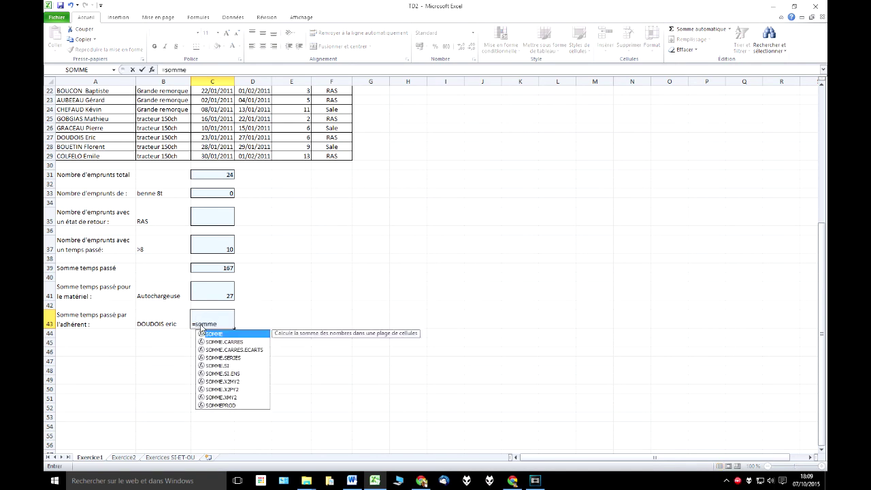
pyautogui.write('.si(')
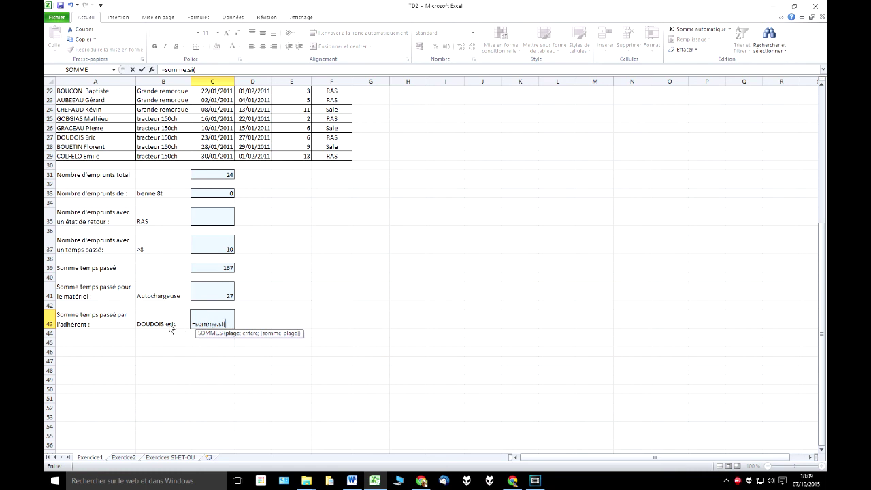
pyautogui.scroll(6, 176, 322)
pyautogui.scroll(1, 153, 304)
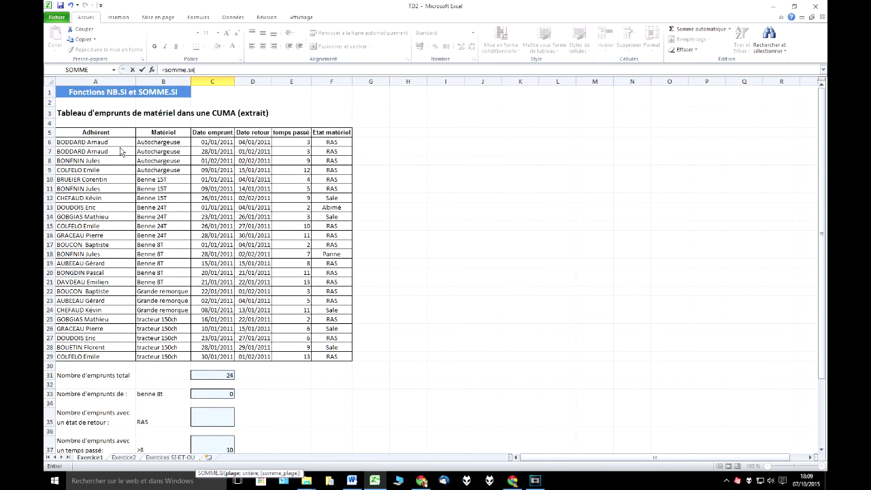
pyautogui.moveTo(120, 143); pyautogui.dragTo(111, 364)
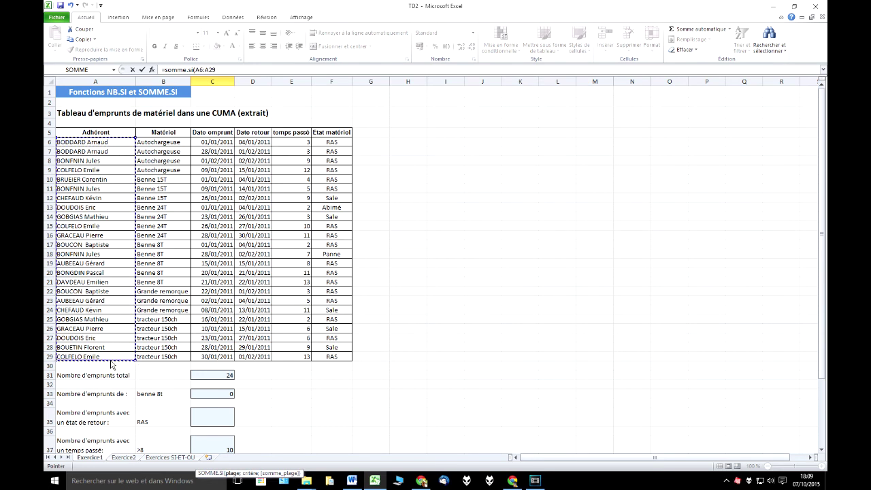
pyautogui.write(';')
pyautogui.scroll(-4, 247, 338)
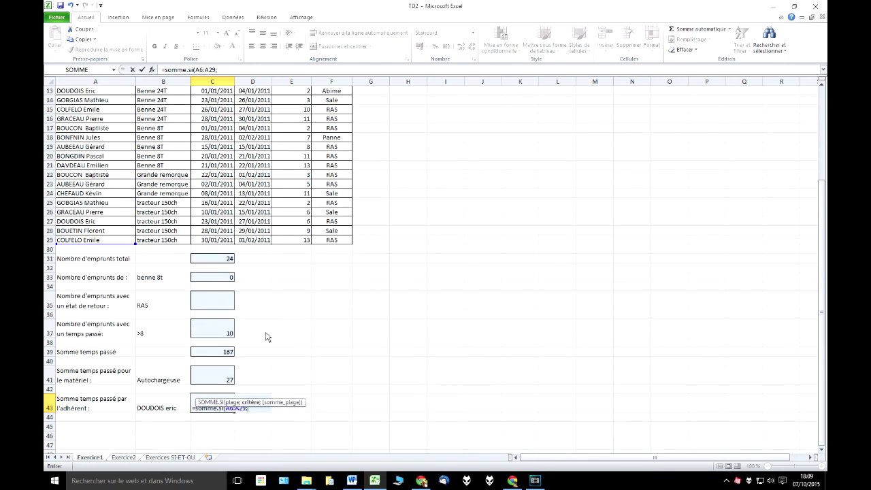
pyautogui.click(169, 406)
# Step: Add E6:E29 as the sum range and commit, so C43 returns 8
pyautogui.write(';')
pyautogui.scroll(4, 270, 315)
pyautogui.moveTo(304, 142); pyautogui.dragTo(300, 360)
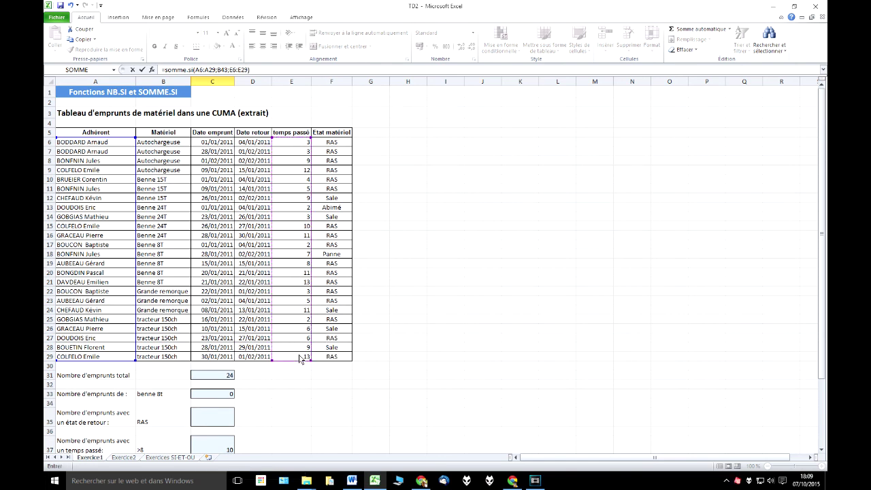
pyautogui.press('Return')
pyautogui.scroll(1, 298, 358)
pyautogui.click(229, 380)
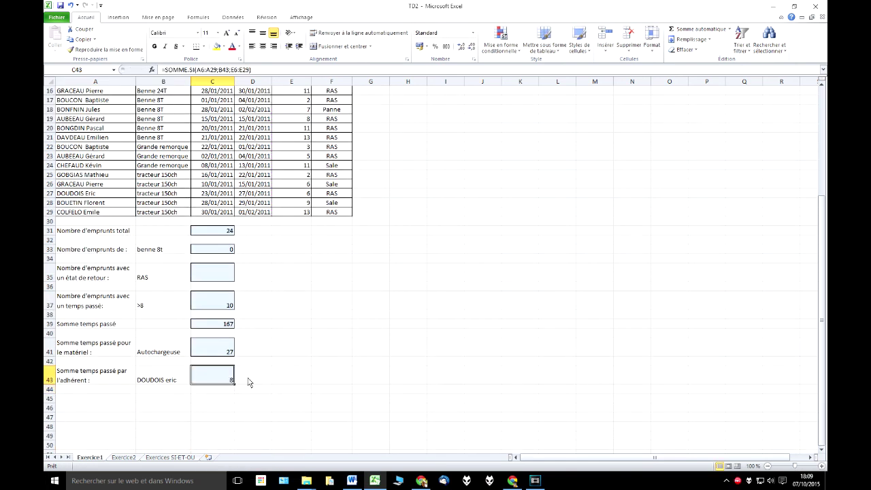
# Step: Sort the loan table from A to Z on the member column
pyautogui.scroll(5, 190, 378)
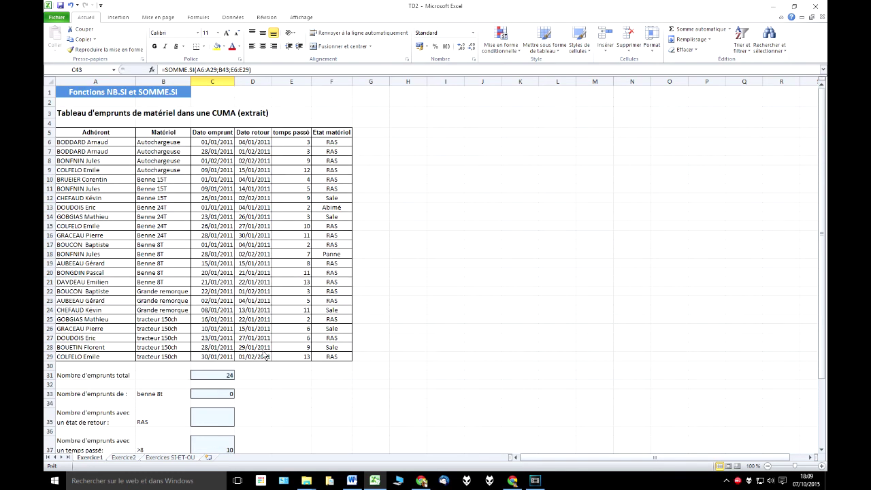
pyautogui.click(99, 154)
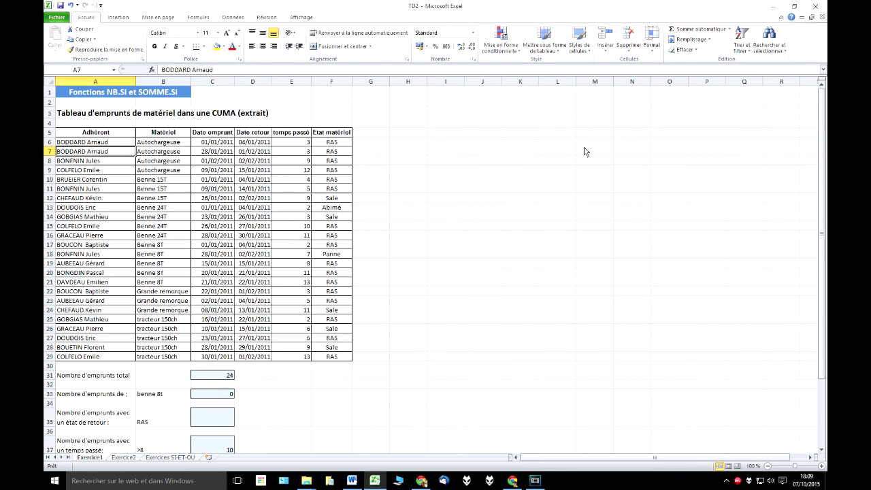
pyautogui.click(743, 43)
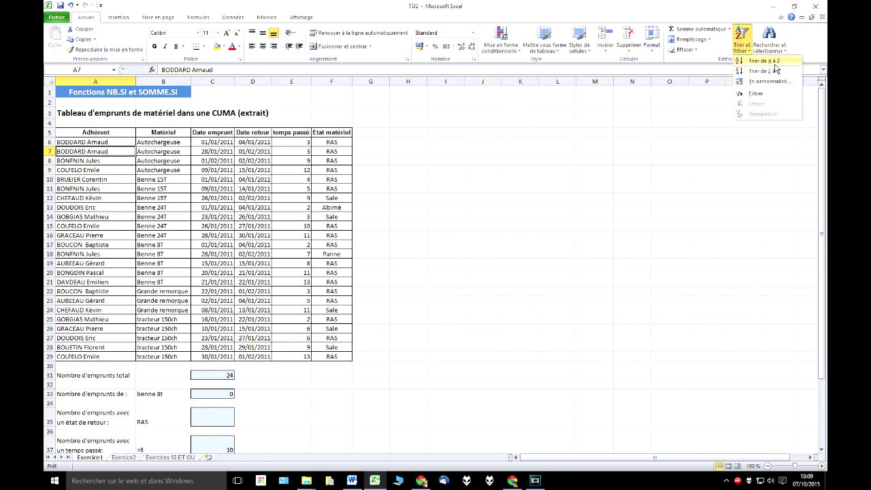
pyautogui.click(774, 65)
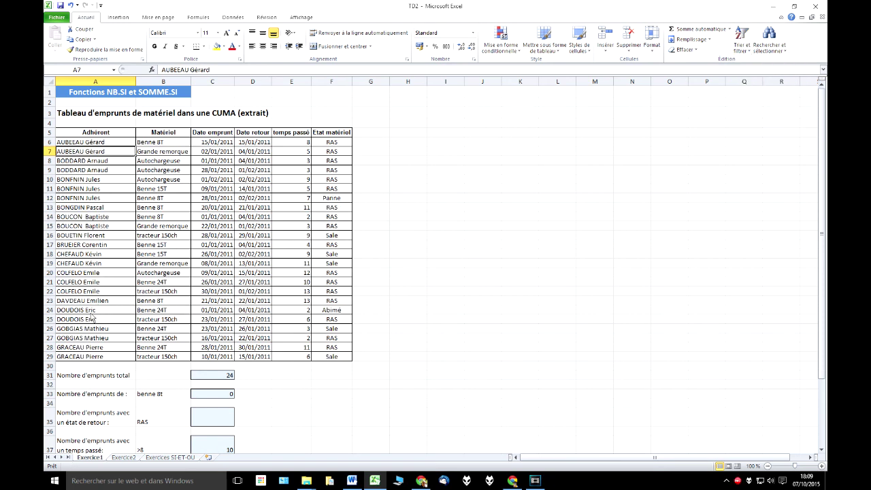
# Step: Select the member's two loans (2 and 6) and review C43's unchanged formula totalling 8
pyautogui.moveTo(309, 311); pyautogui.dragTo(309, 322)
pyautogui.scroll(-4, 266, 371)
pyautogui.click(224, 403)
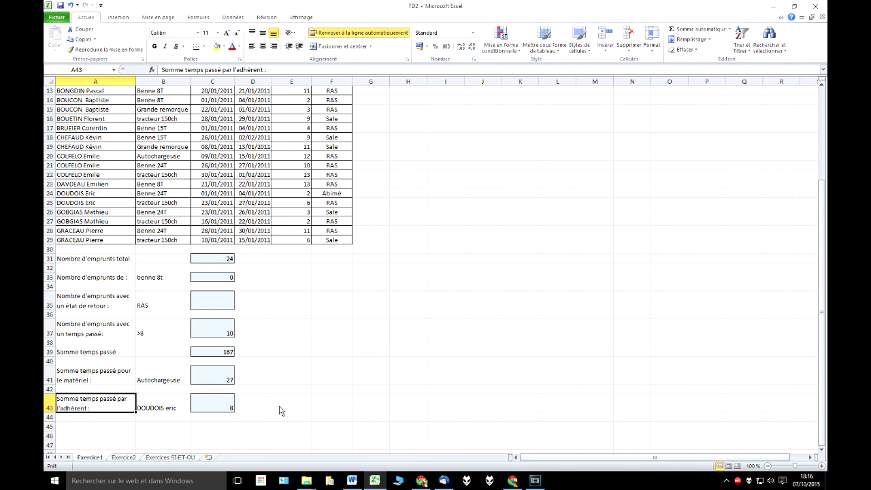
pyautogui.click(212, 404)
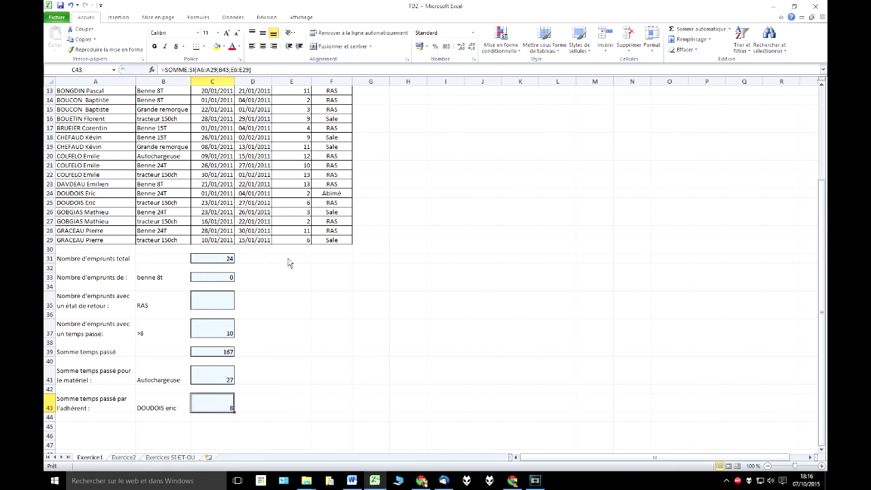
pyautogui.doubleClick(217, 404)
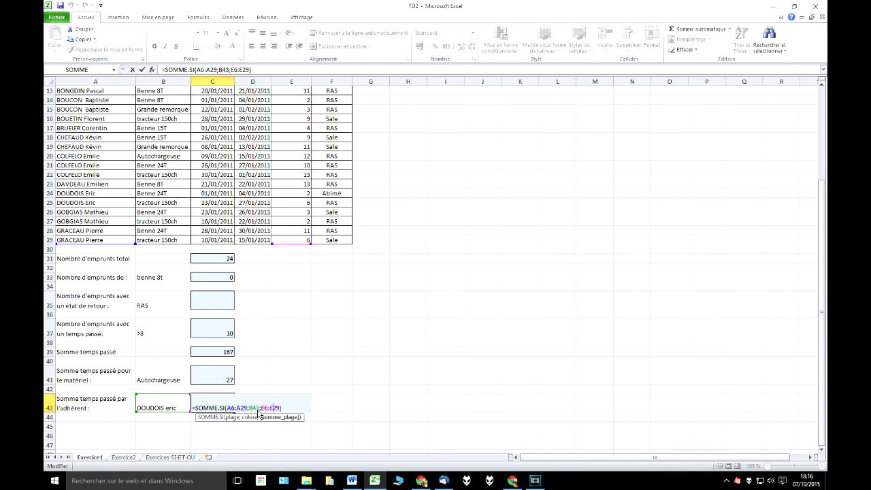
pyautogui.hotkey('ctrl', 'Return')
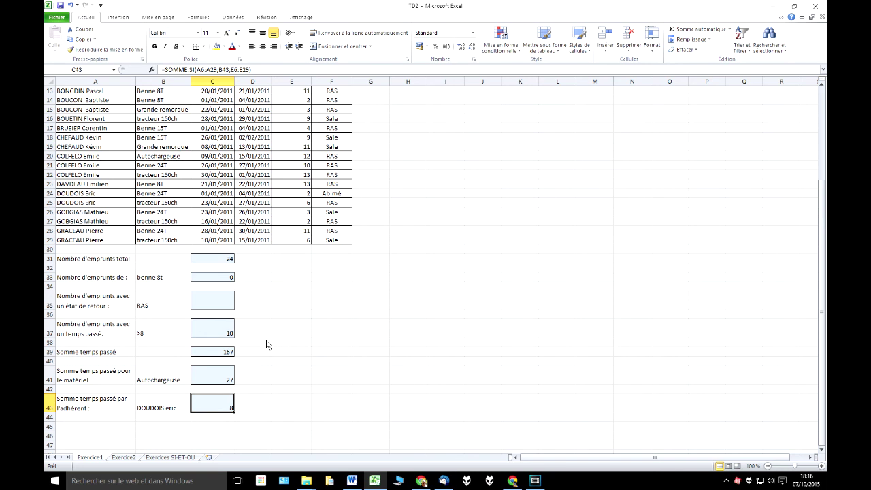
pyautogui.scroll(3, 306, 323)
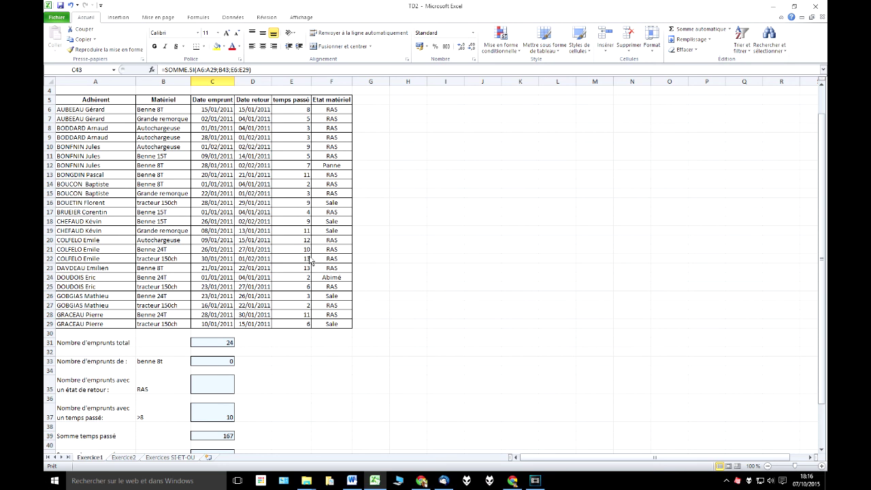
# Step: Enter =SOMME.SI(E6:E29;">8") in H12, totalling time-spent values above 8 as 108
pyautogui.click(405, 168)
pyautogui.write('=')
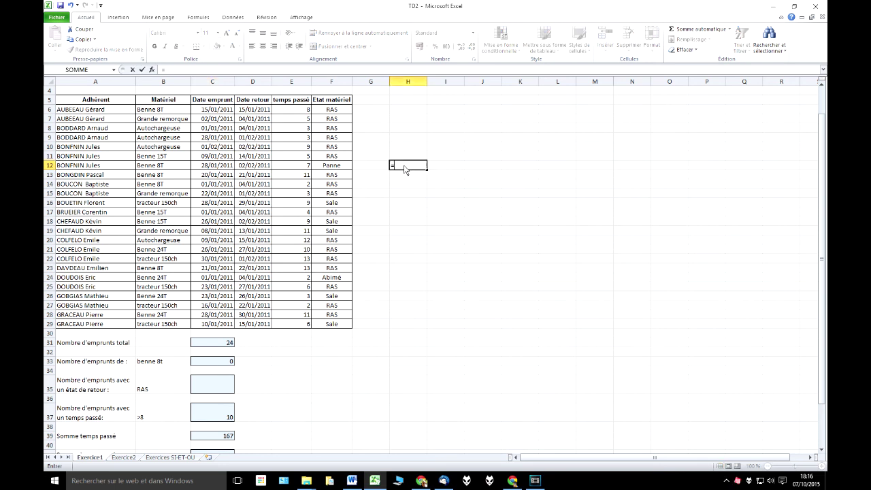
pyautogui.write('somme')
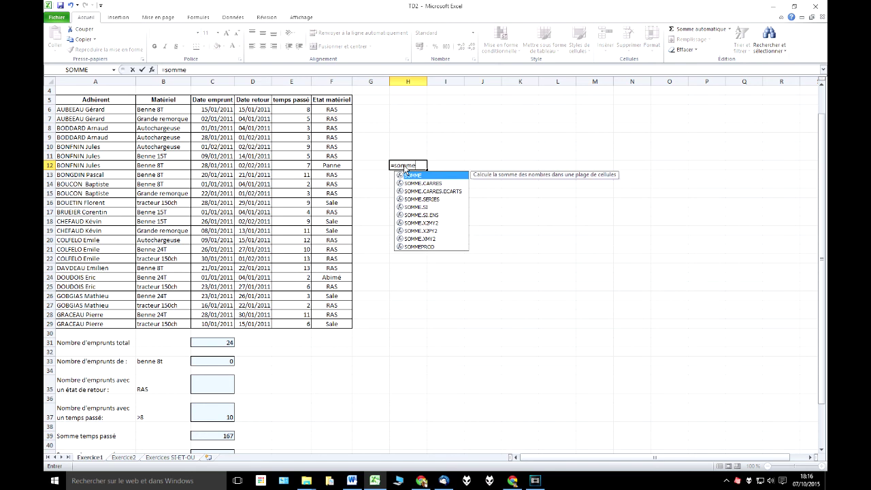
pyautogui.write('.si(')
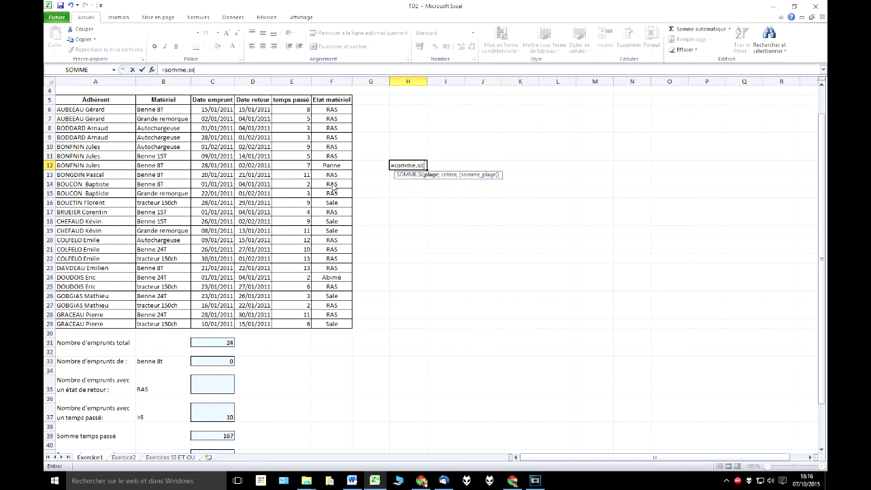
pyautogui.moveTo(298, 112); pyautogui.dragTo(296, 327)
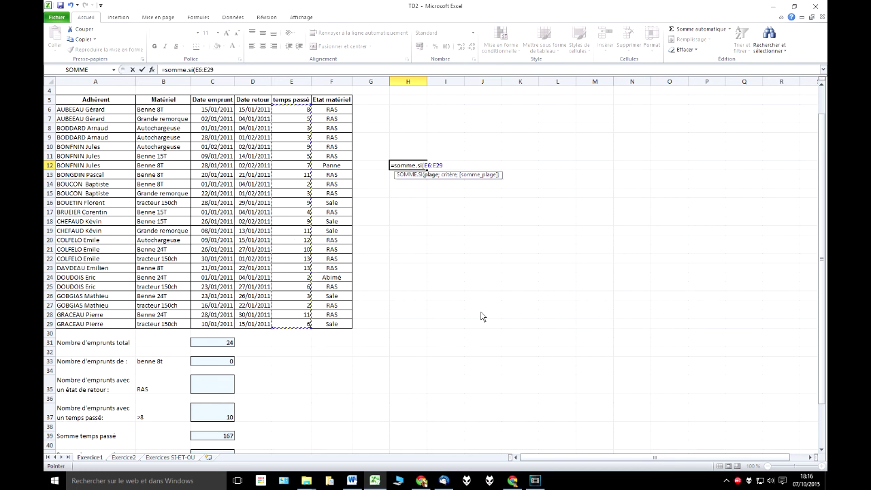
pyautogui.write(';">8')
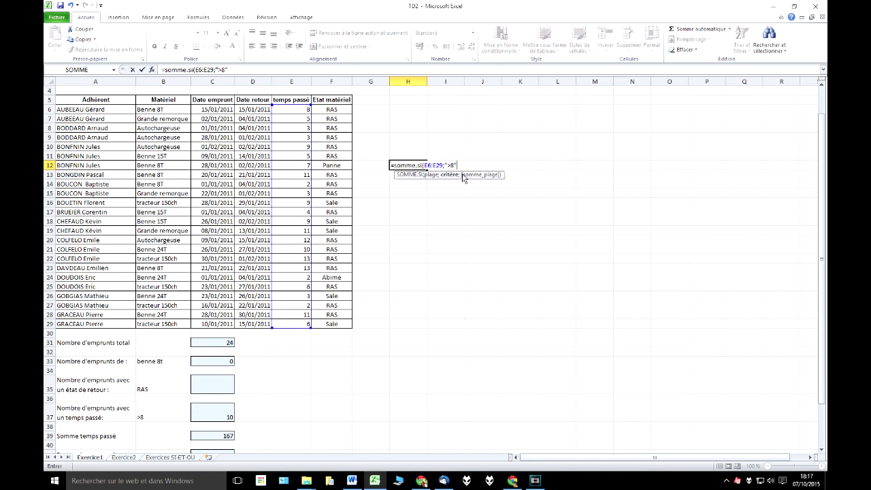
pyautogui.press('Return')
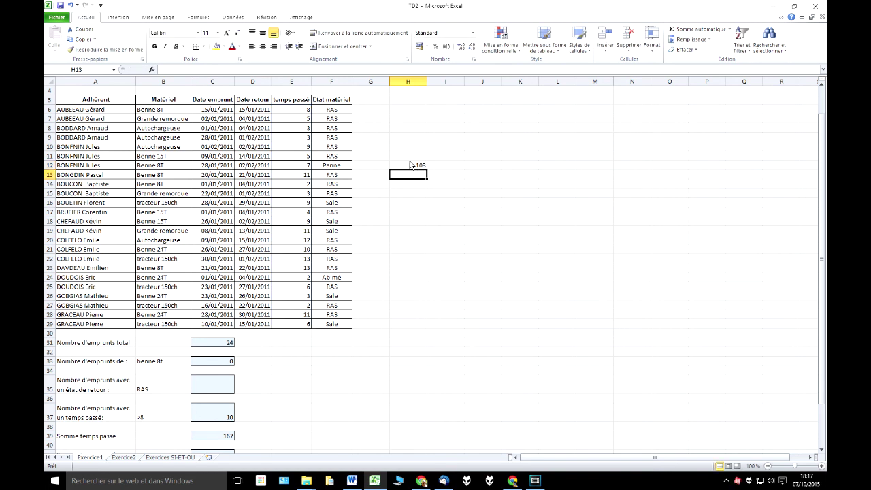
pyautogui.click(411, 166)
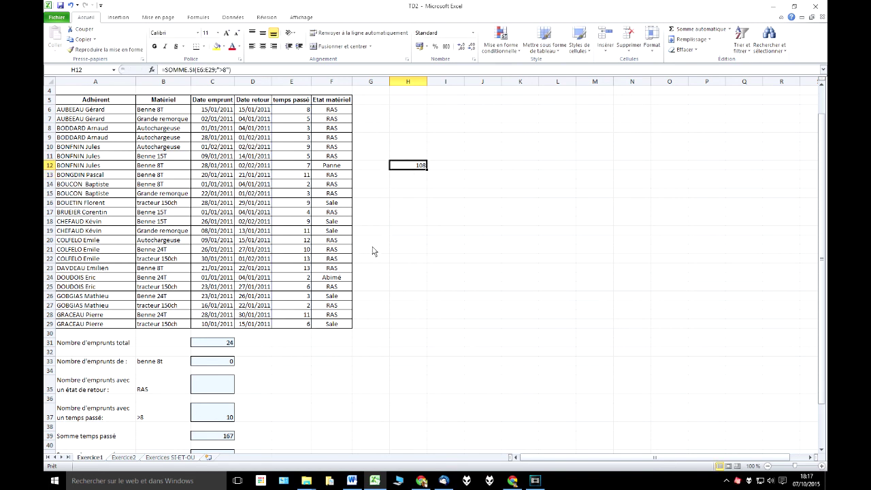
# Step: Sort by time spent ascending and select E20:E29, whose sum matches H12's 108
pyautogui.click(301, 111)
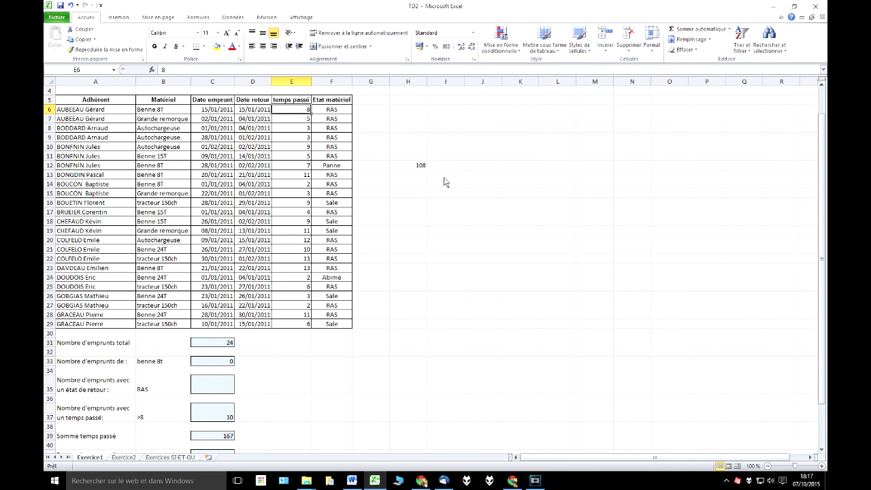
pyautogui.click(743, 39)
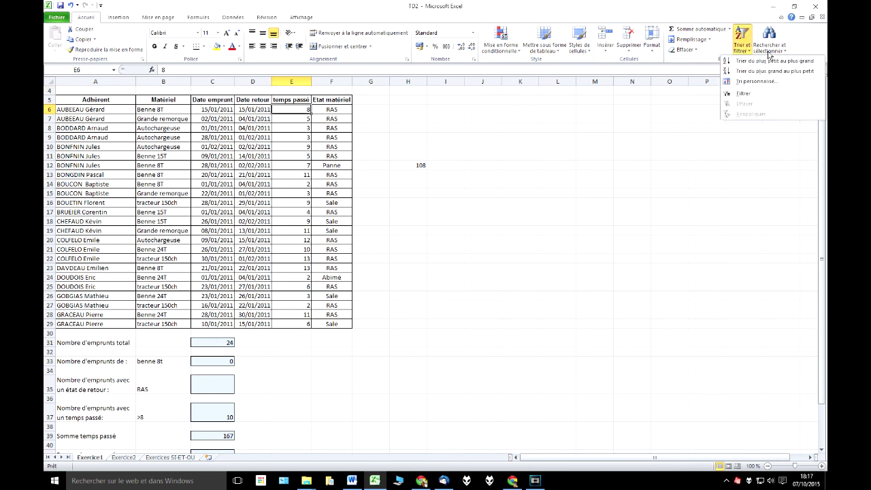
pyautogui.click(774, 60)
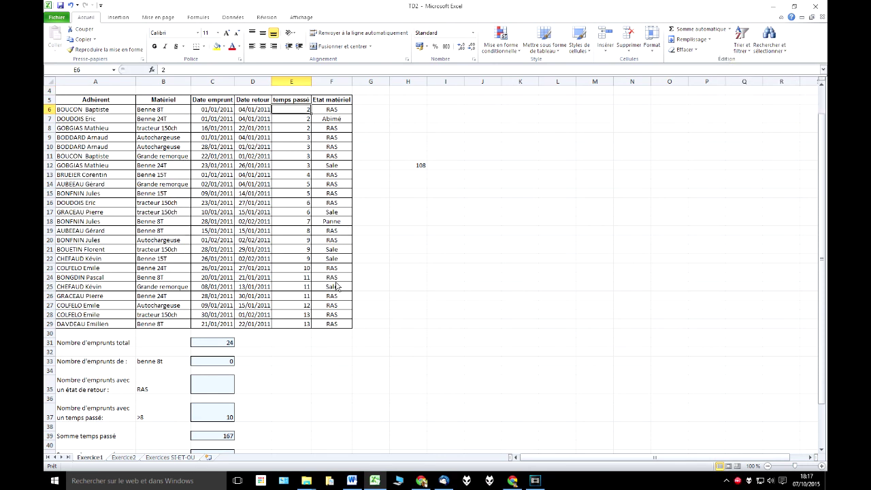
pyautogui.moveTo(308, 239); pyautogui.dragTo(307, 326)
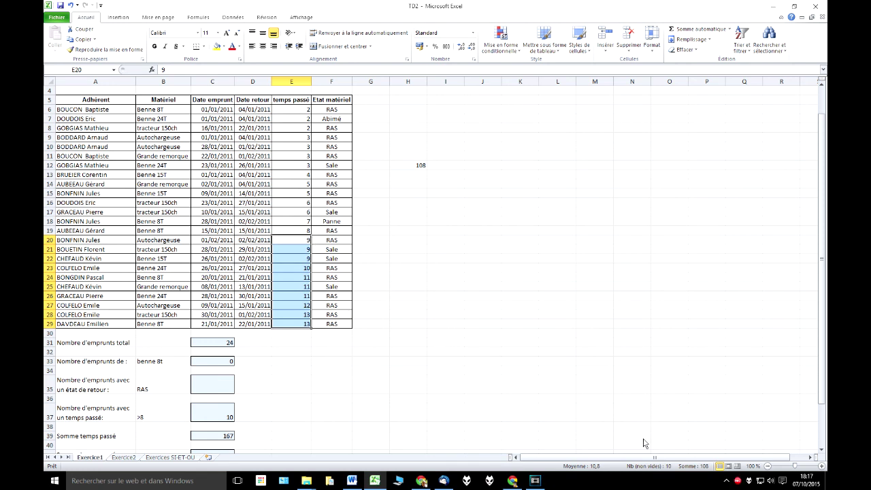
pyautogui.click(417, 167)
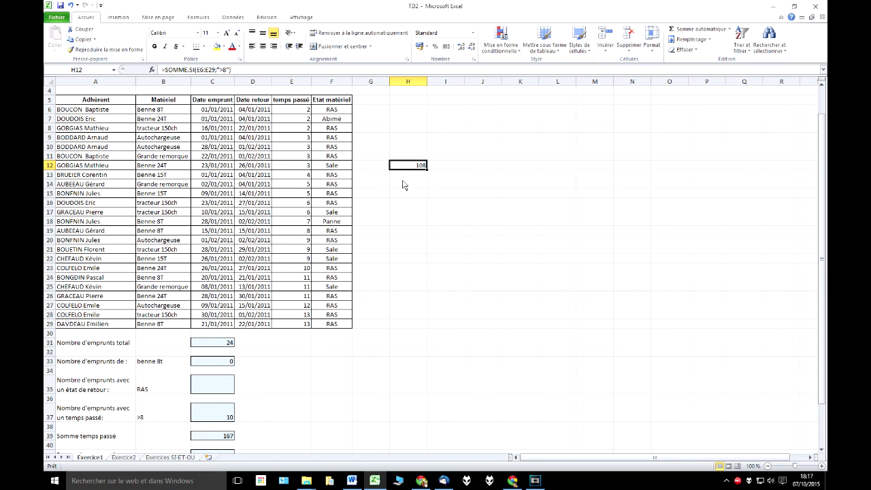